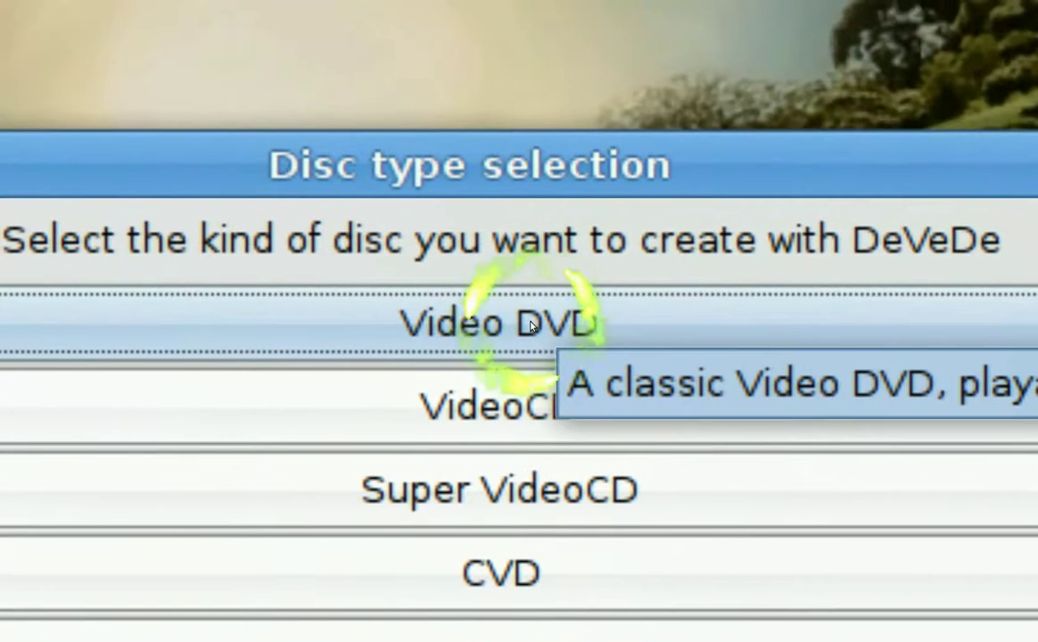
# Step: Choose Video DVD as the disc type and centre the DeVeDe project window on screen
pyautogui.click(530, 327)
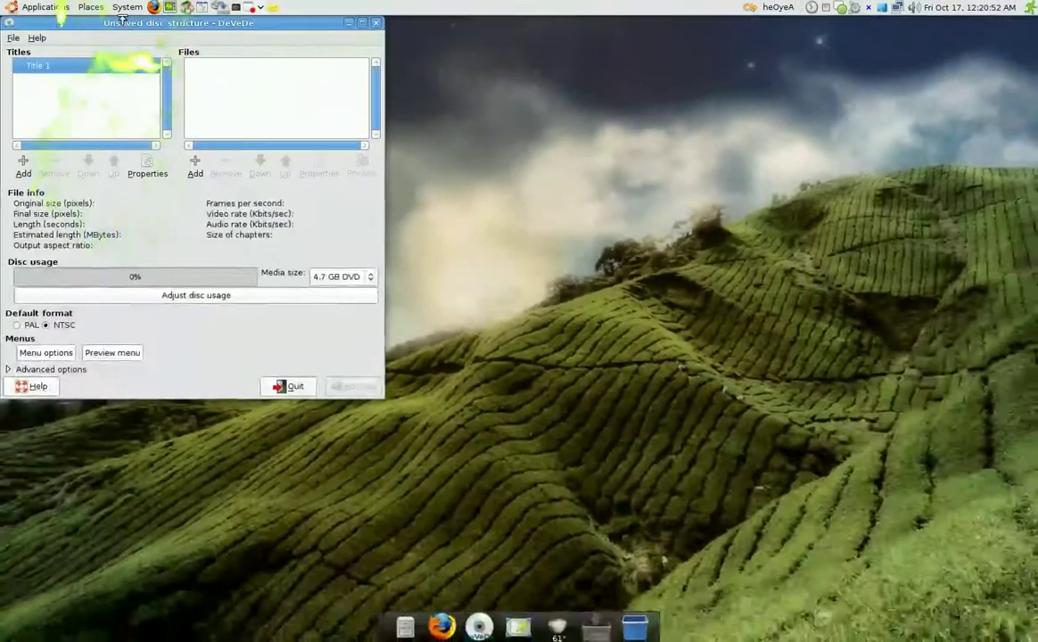
pyautogui.moveTo(123, 20); pyautogui.dragTo(434, 140)
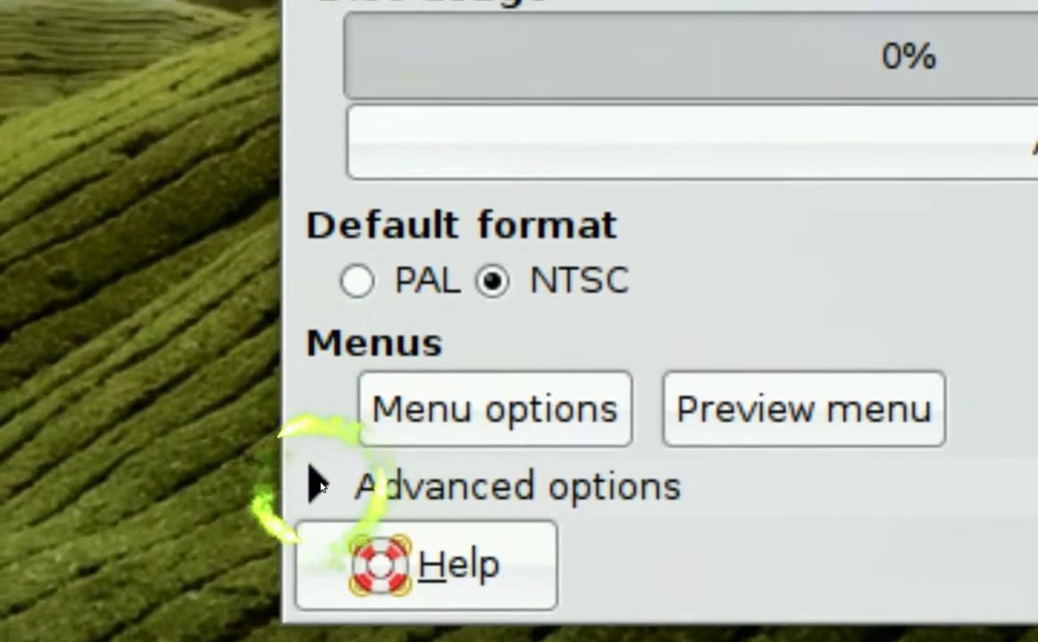
pyautogui.click(234, 626)
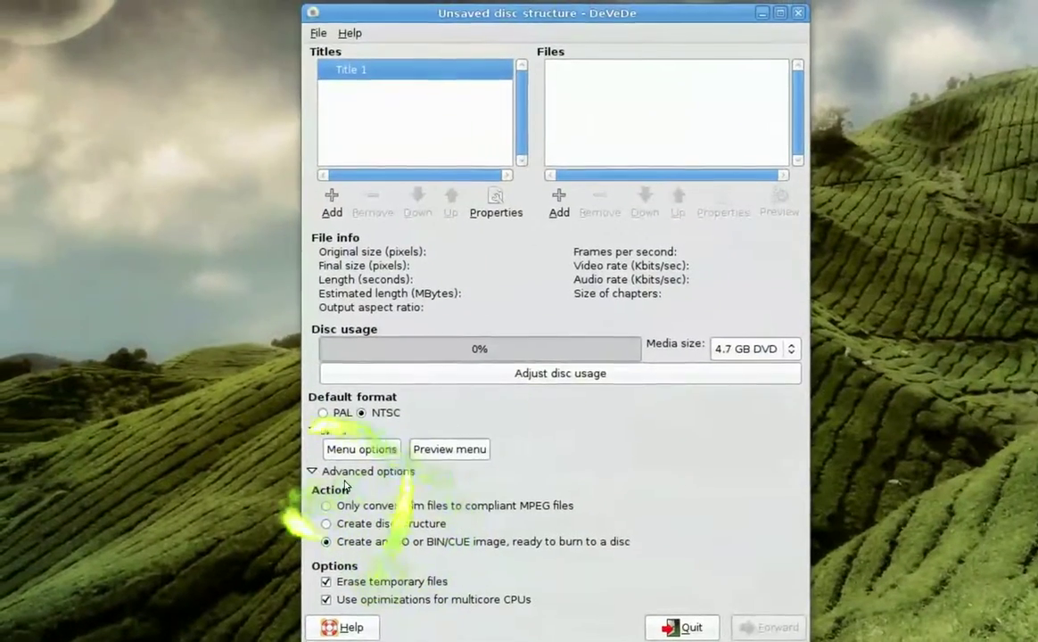
pyautogui.click(301, 459)
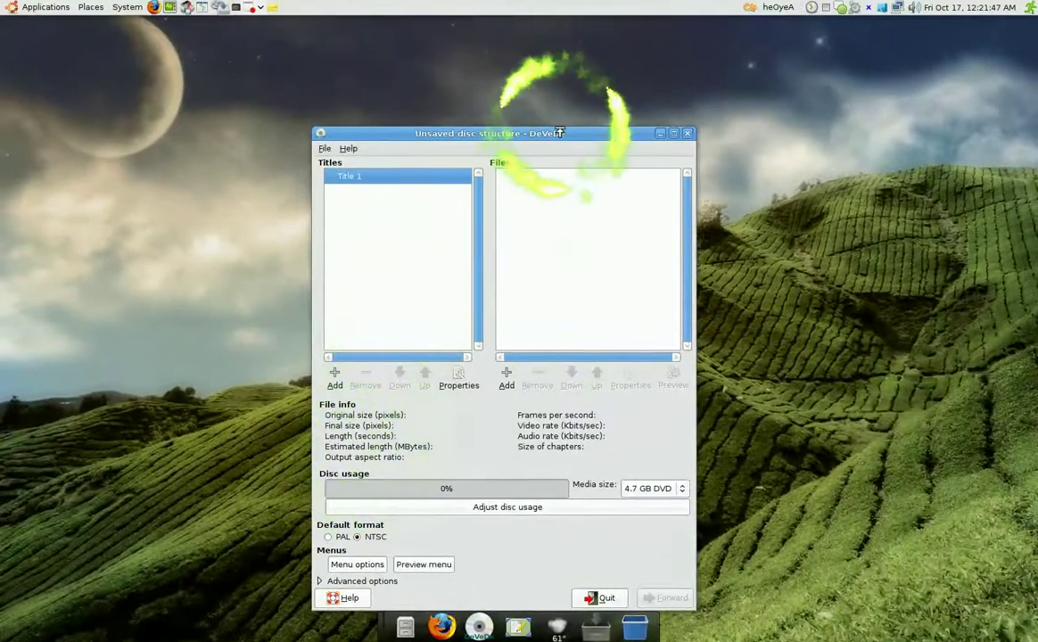
# Step: Make the project window shorter and add a second title, Title 2, to the disc
pyautogui.moveTo(559, 132); pyautogui.dragTo(439, 102)
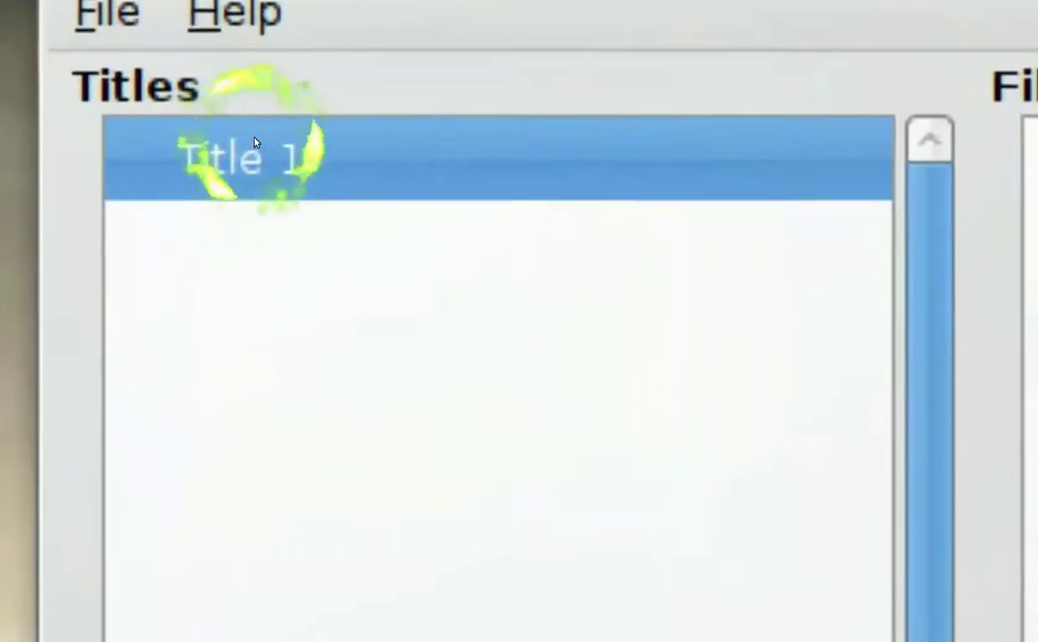
pyautogui.click(238, 268)
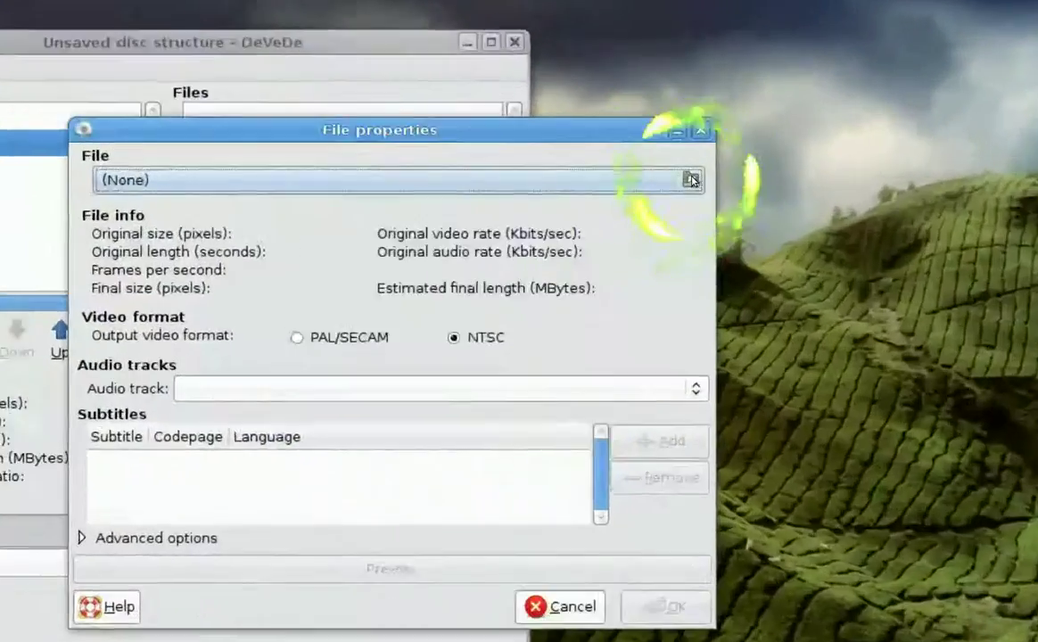
# Step: Cancel the file chooser and File properties without adding a file, then select Title 1
pyautogui.click(719, 149)
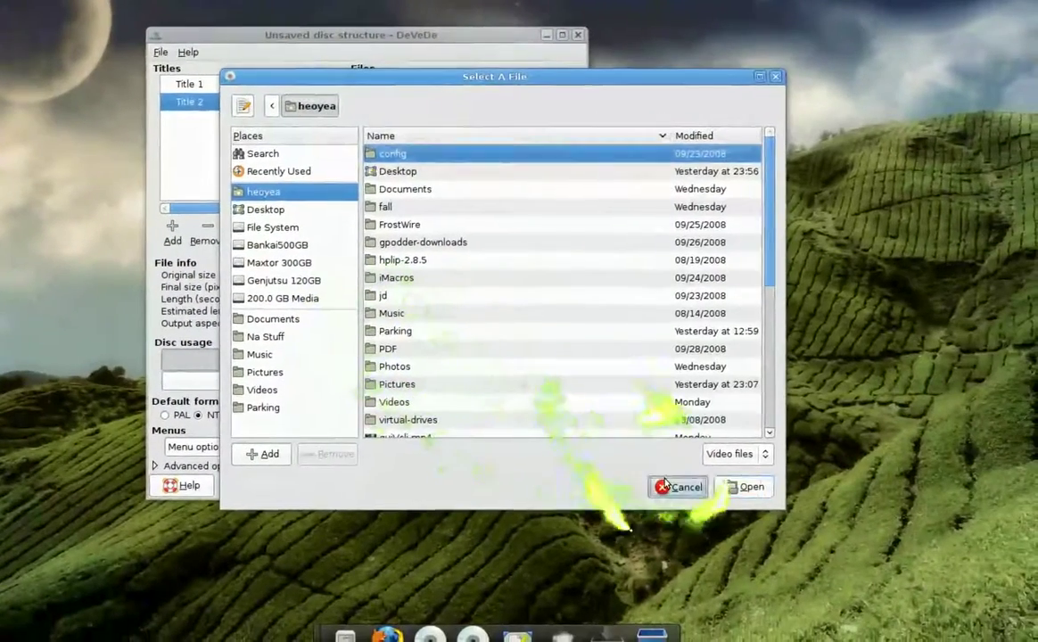
pyautogui.click(803, 557)
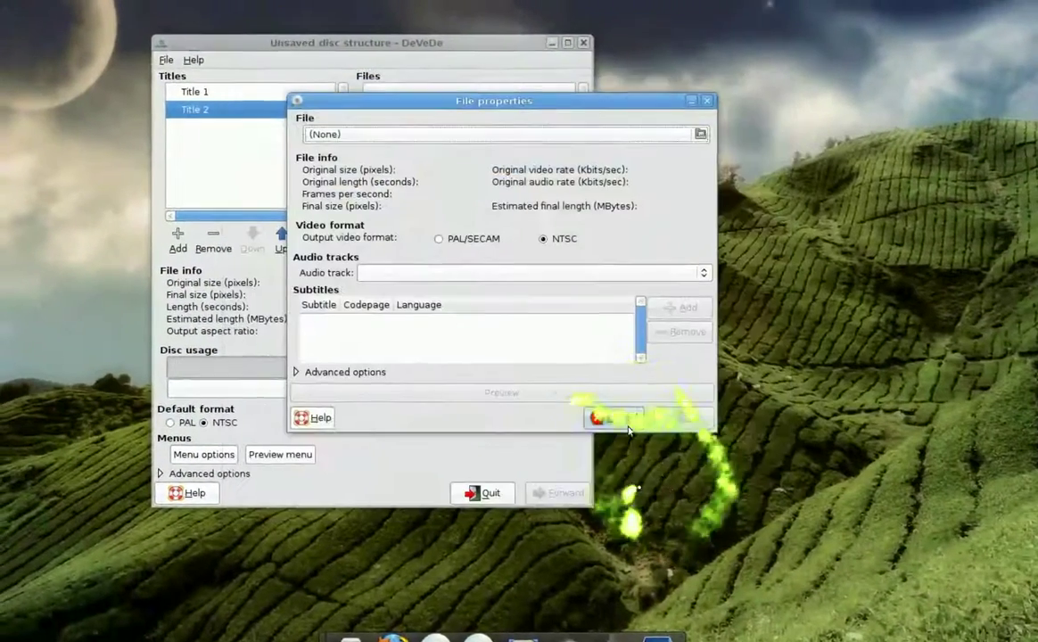
pyautogui.click(609, 410)
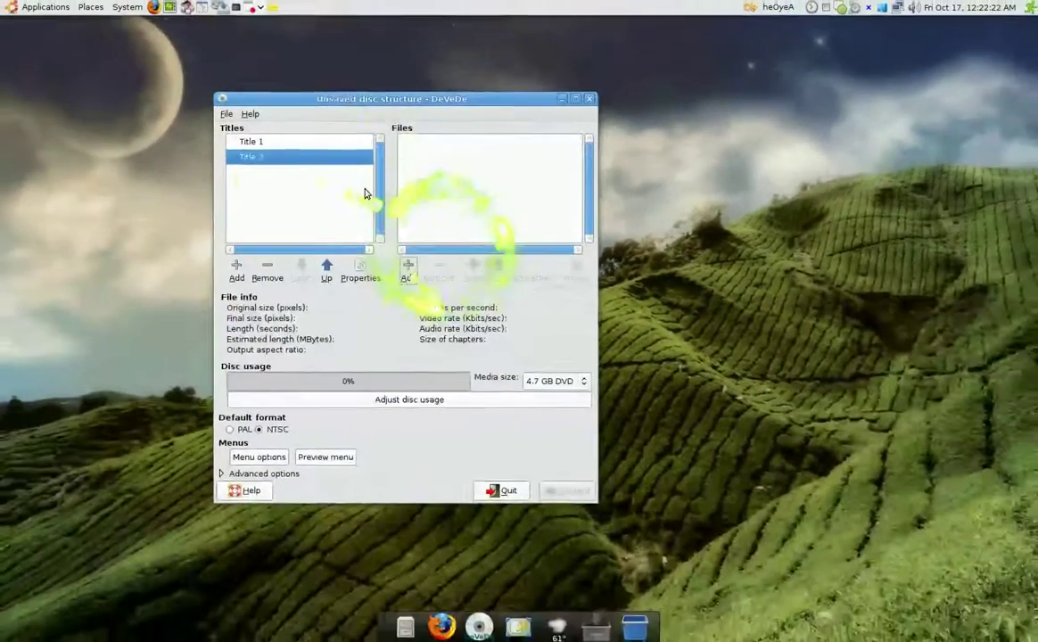
pyautogui.click(267, 145)
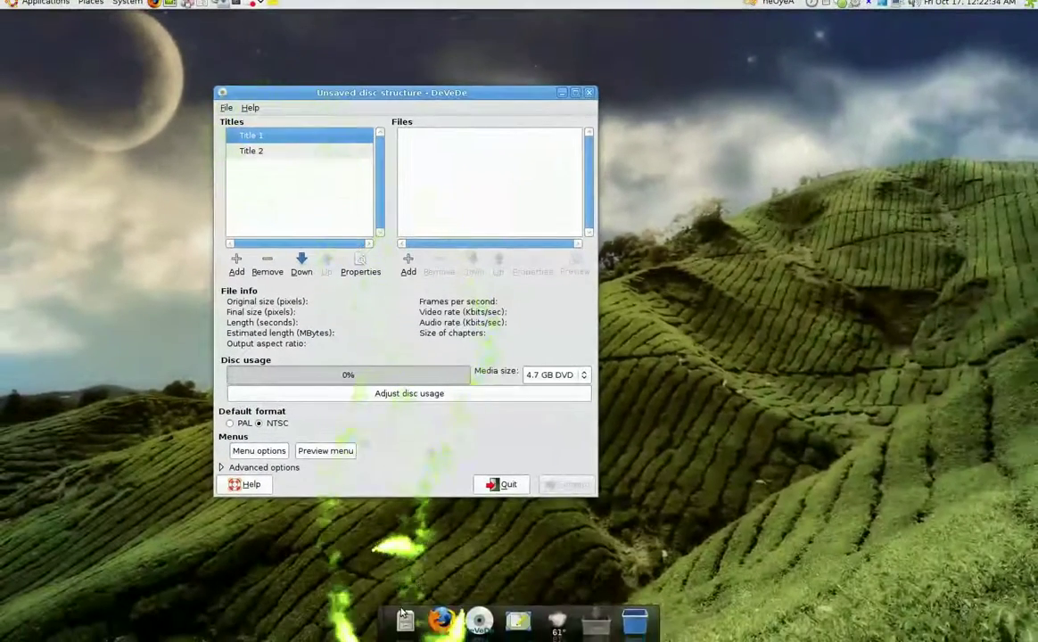
# Step: Drag the Bleach 184 and 185 .avi files from the Bankai folder into Title 1
pyautogui.click(404, 632)
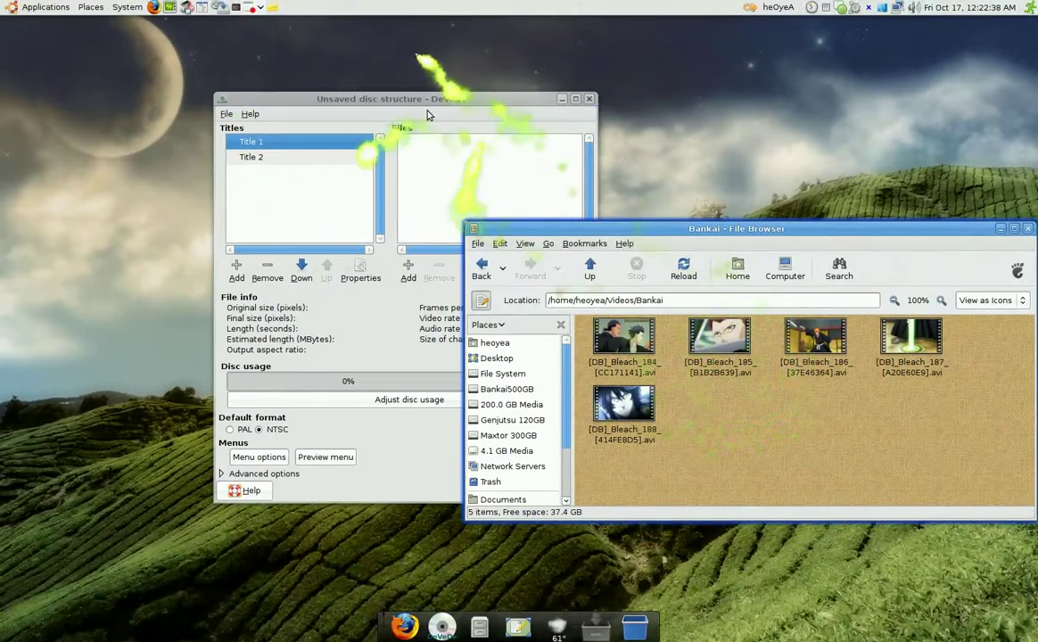
pyautogui.moveTo(429, 114); pyautogui.dragTo(303, 105)
pyautogui.click(719, 332)
pyautogui.keyDown('ctrl'); pyautogui.click(623, 337); pyautogui.keyUp('ctrl')
pyautogui.moveTo(623, 336); pyautogui.dragTo(338, 200)
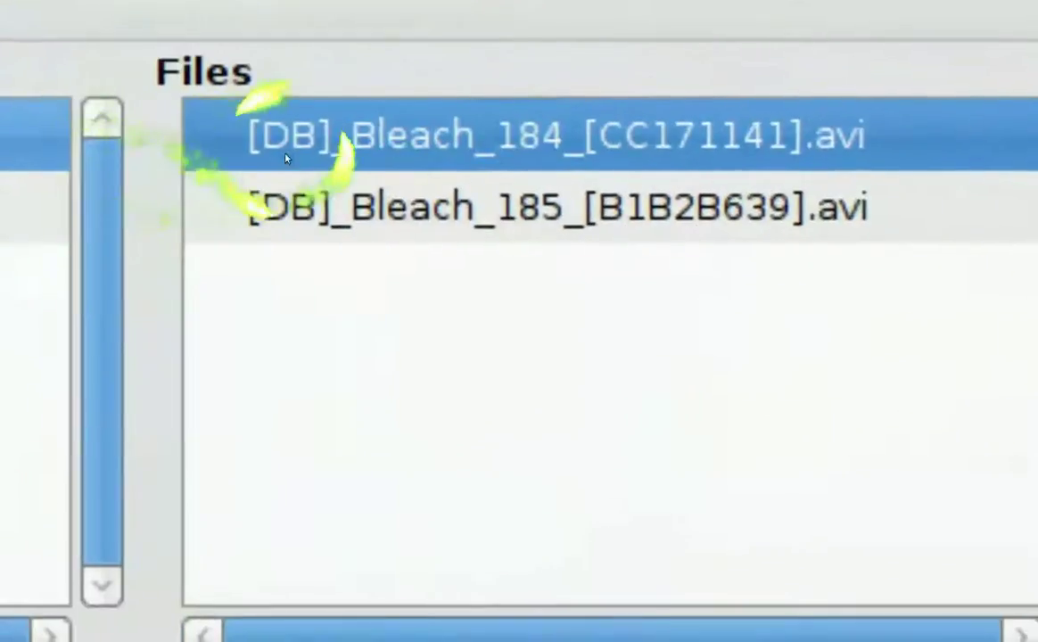
# Step: Check both Bleach files' details, then select the still-empty Title 2
pyautogui.click(803, 217)
pyautogui.click(747, 125)
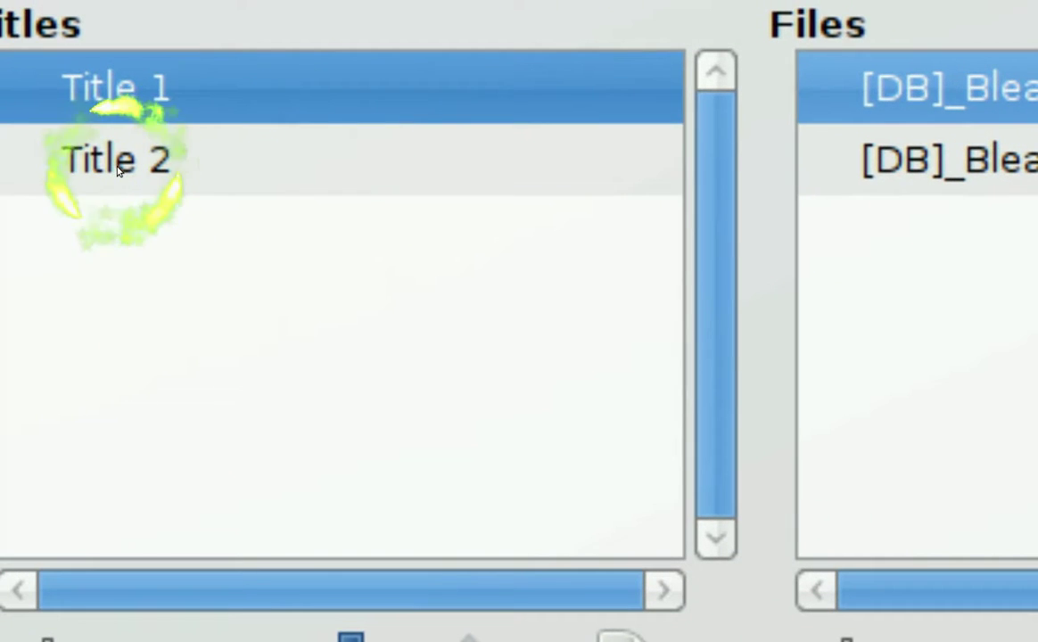
pyautogui.click(117, 170)
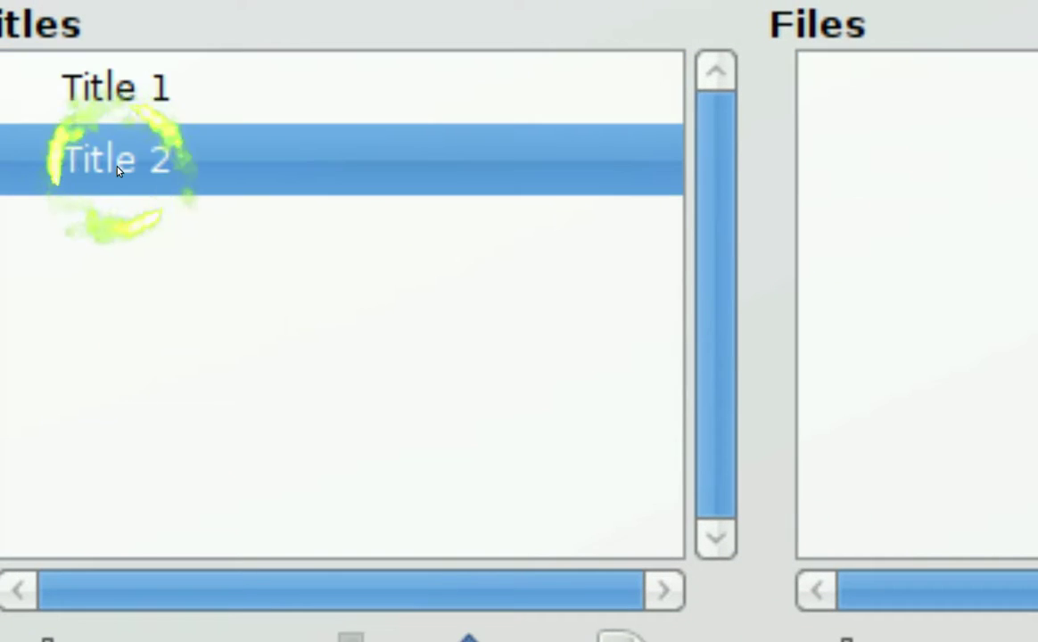
pyautogui.click(881, 135)
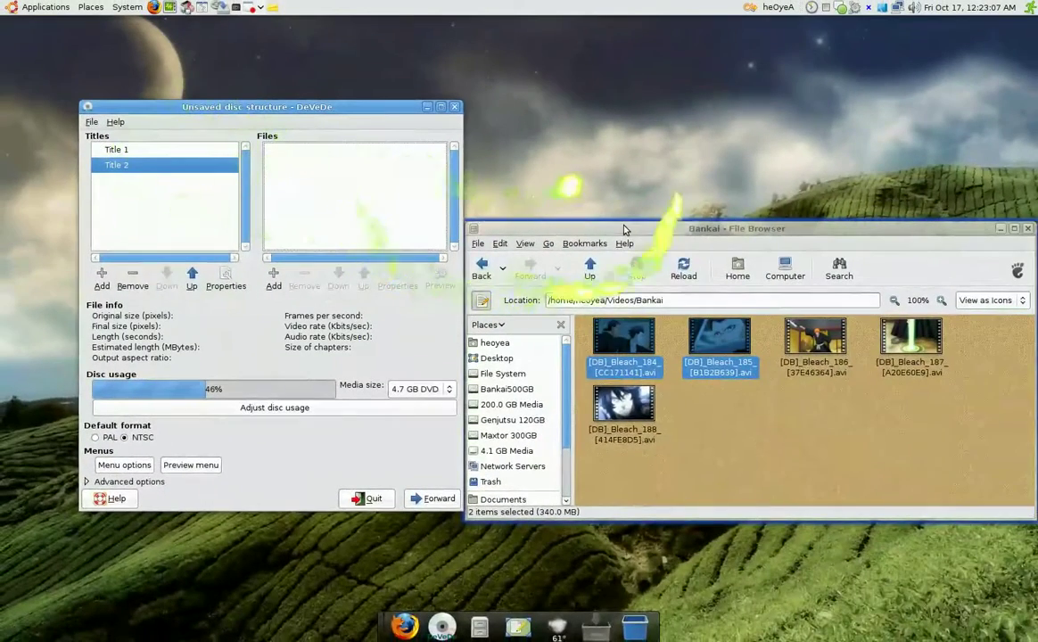
# Step: Add Prison.Break.S02E18.HDTV.XviD-XOR.avi from the Prison Break S2 folder to Title 2
pyautogui.moveTo(635, 344); pyautogui.dragTo(620, 269)
pyautogui.click(611, 269)
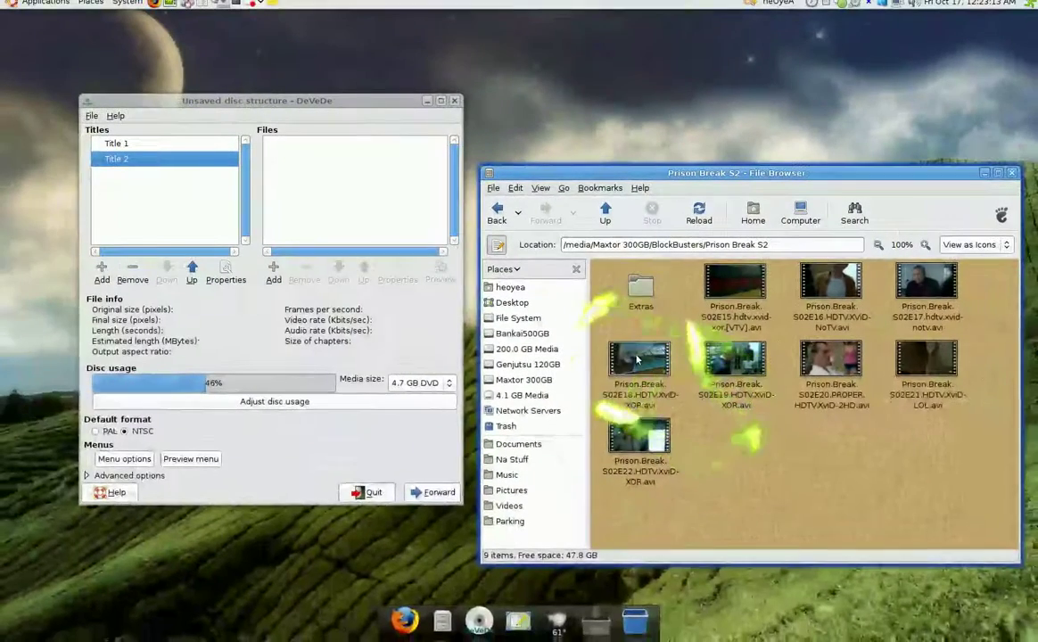
pyautogui.moveTo(639, 363); pyautogui.dragTo(347, 195)
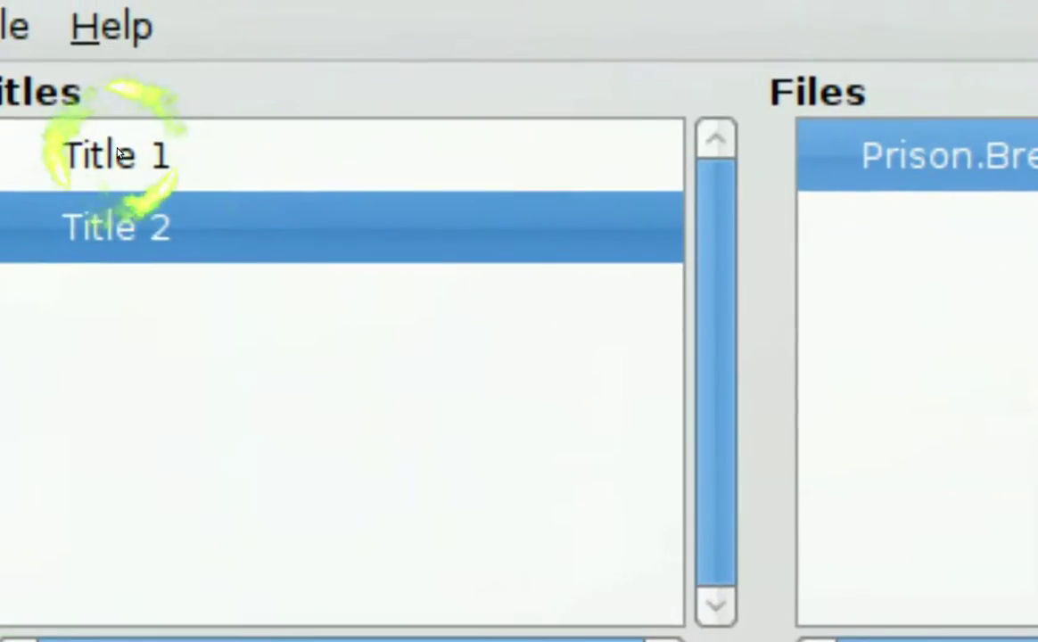
# Step: Go back to Title 1 and inspect its Bleach 185 file
pyautogui.click(160, 171)
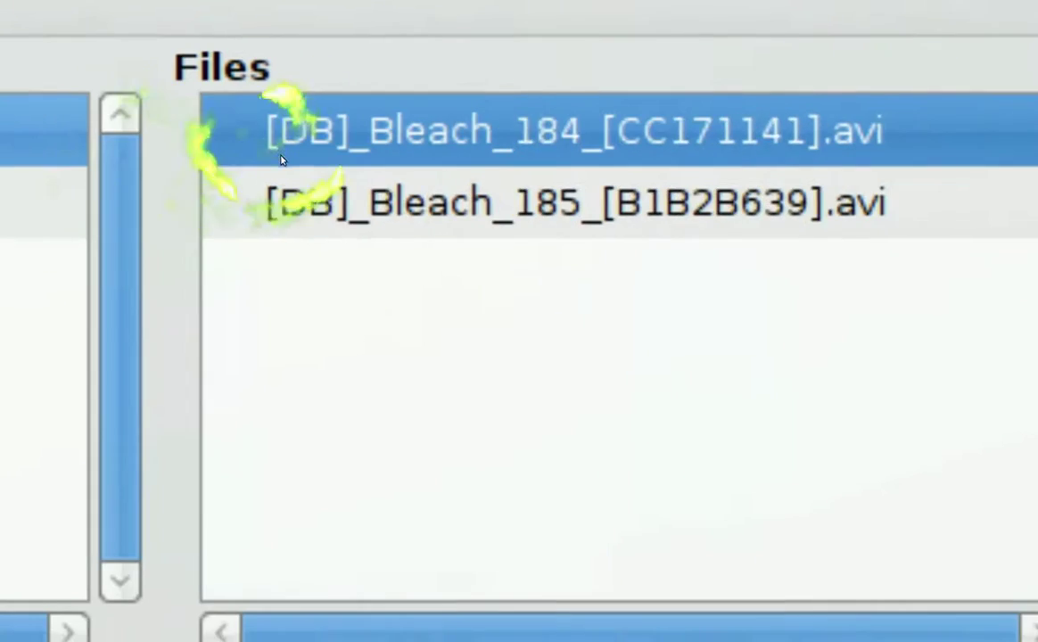
pyautogui.click(283, 164)
pyautogui.click(278, 151)
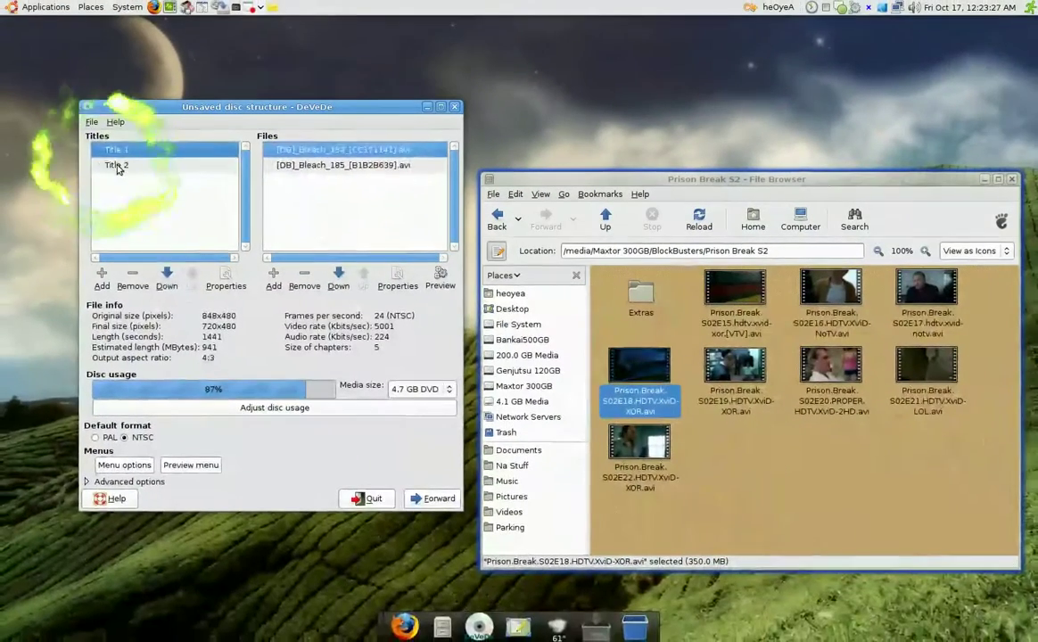
# Step: Review Title 2's file and keep the disc media size at 4.7 GB DVD
pyautogui.click(116, 166)
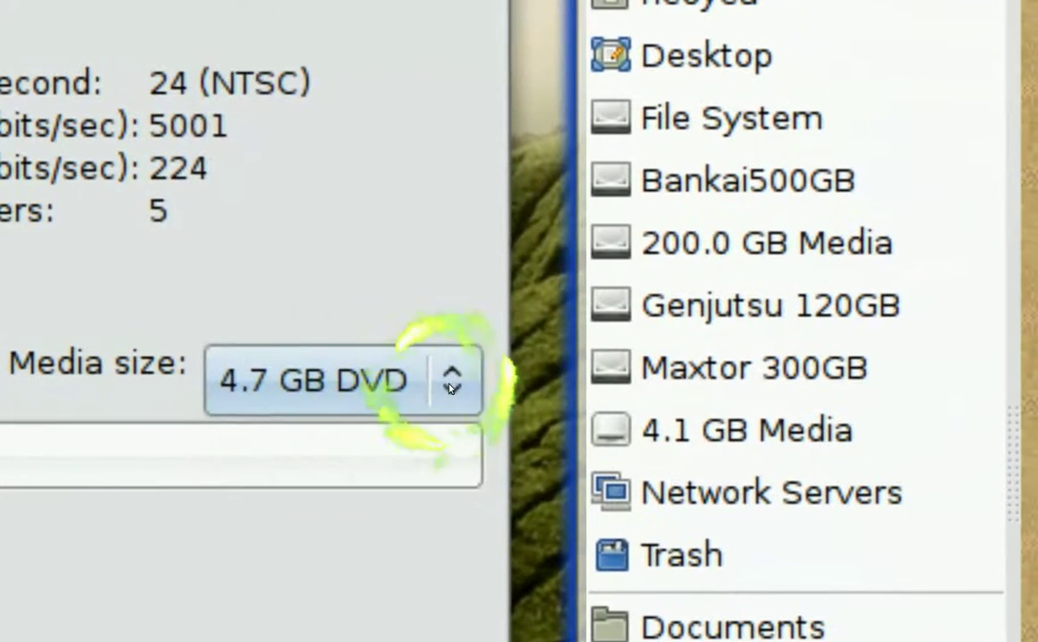
pyautogui.click(451, 387)
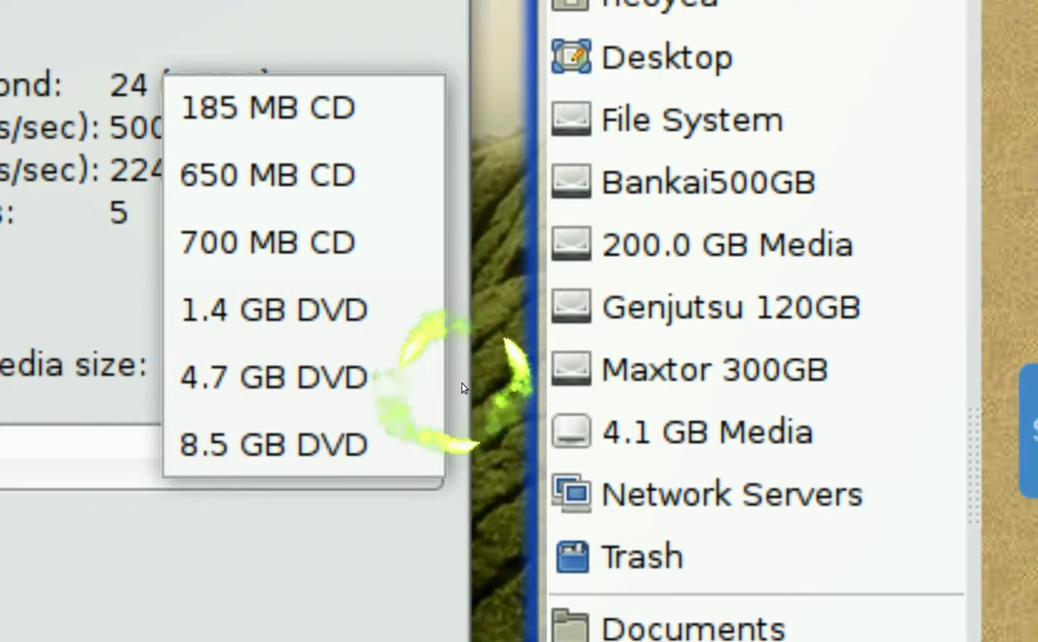
pyautogui.click(451, 387)
pyautogui.click(434, 389)
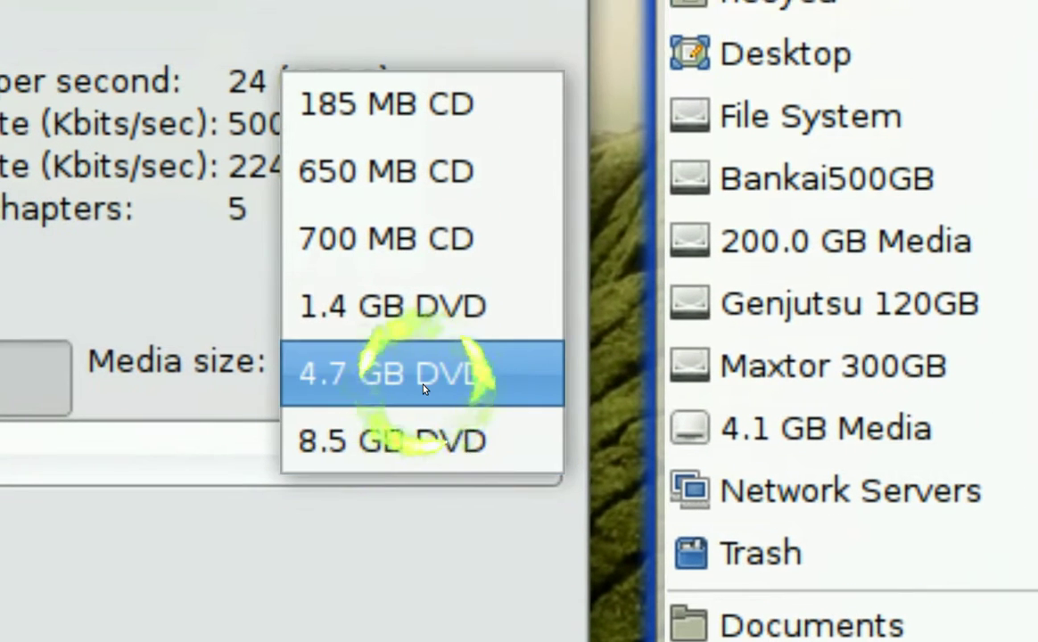
pyautogui.click(437, 340)
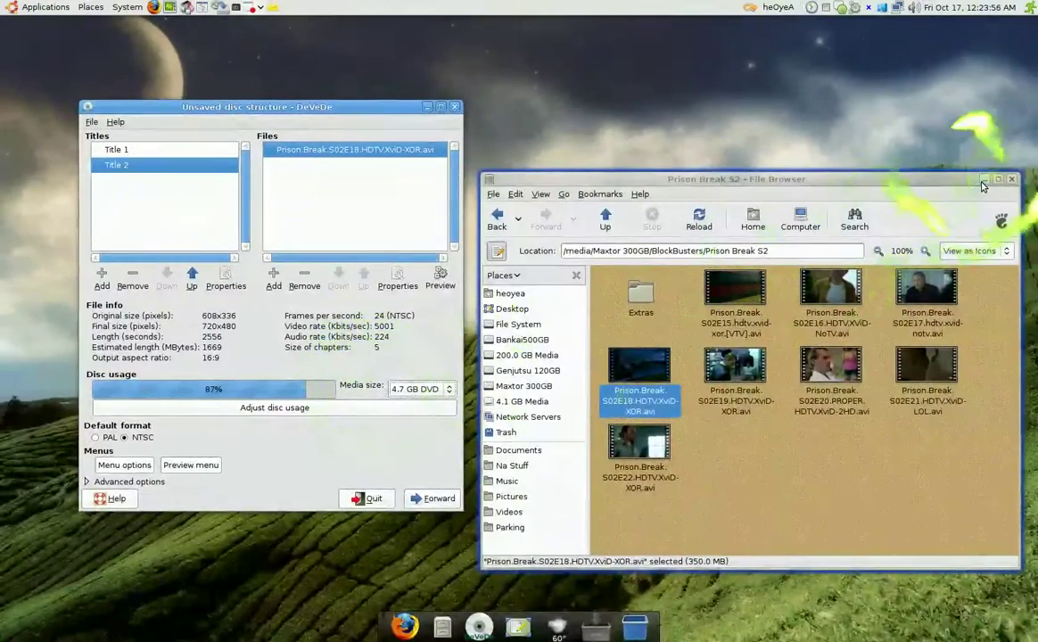
# Step: Close the file browser and move the DeVeDe window toward the screen centre
pyautogui.click(1012, 169)
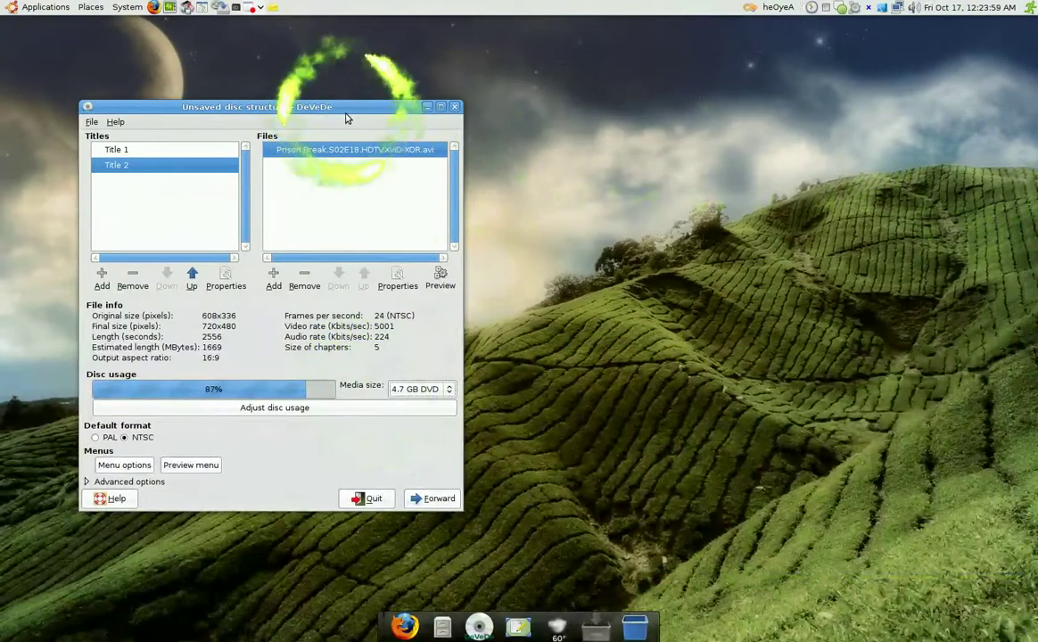
pyautogui.moveTo(348, 114); pyautogui.dragTo(585, 118)
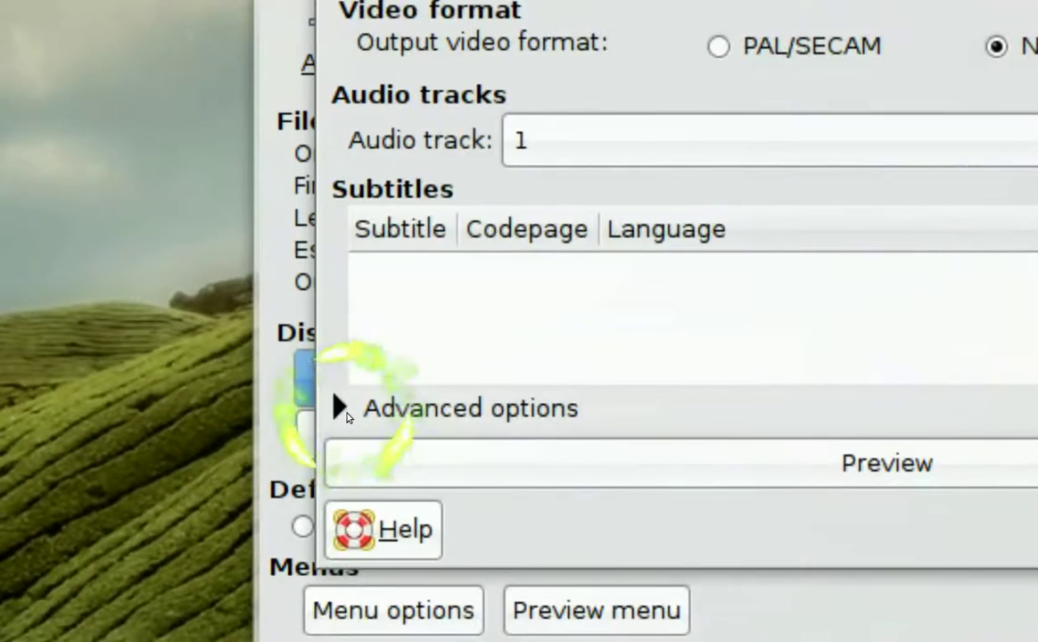
# Step: Expand the Prison Break file's advanced options and select the 5001 video rate to replace it
pyautogui.click(346, 414)
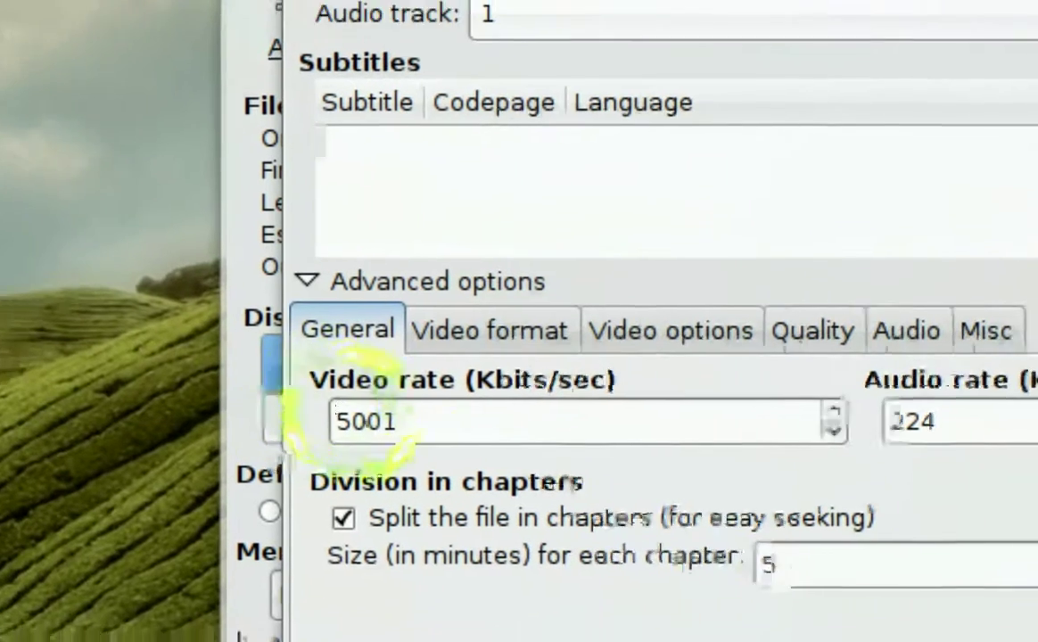
pyautogui.click(430, 438)
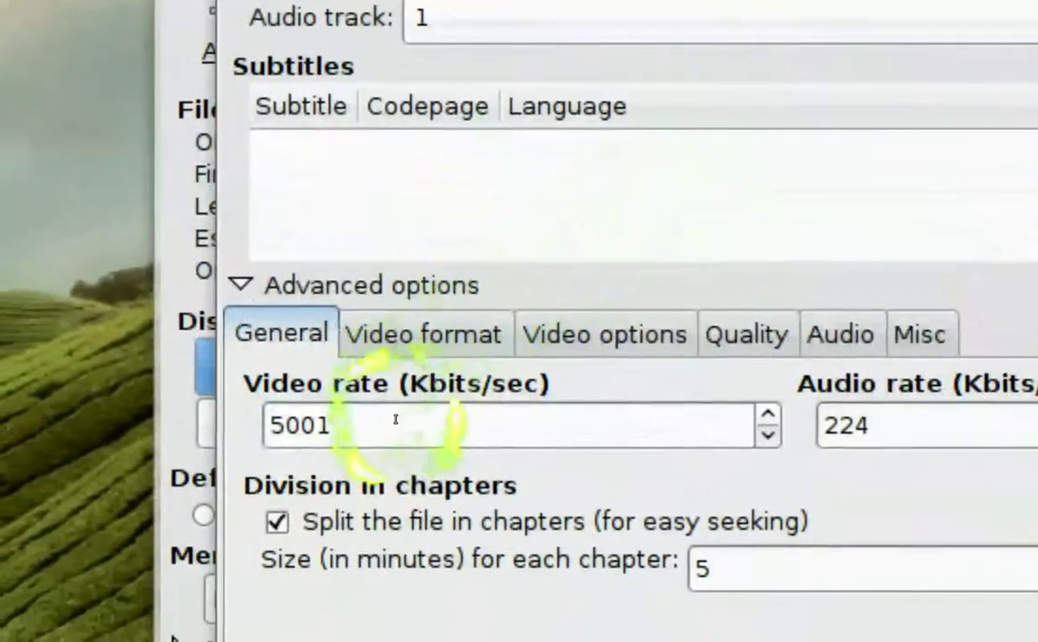
pyautogui.moveTo(397, 420); pyautogui.dragTo(163, 390)
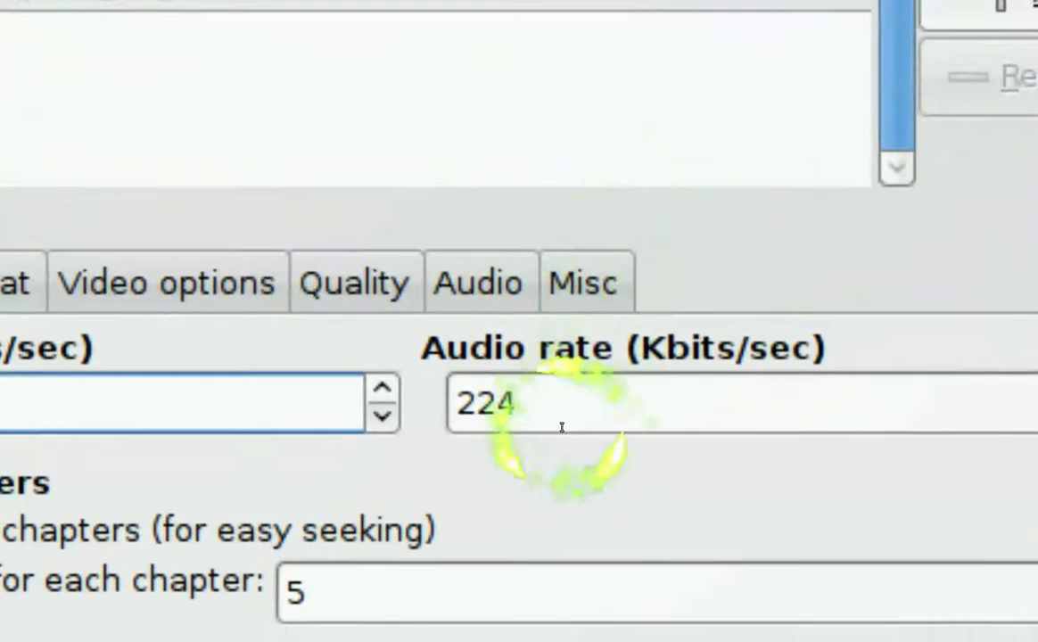
# Step: Change the audio rate from 224 to 128 Kbits/sec and select the 5-minute chapter length
pyautogui.click(562, 427)
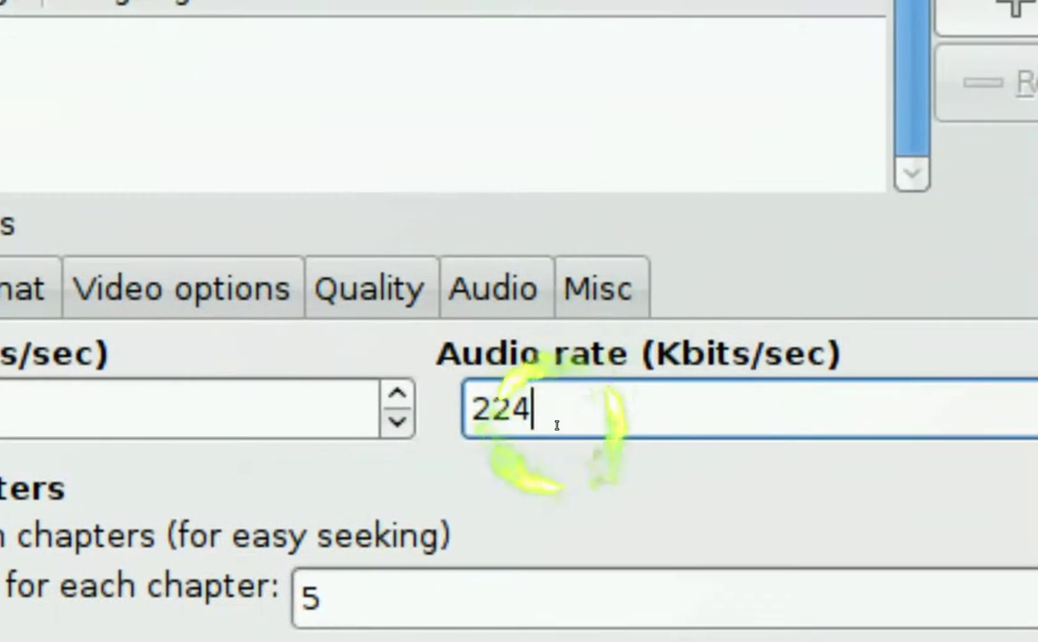
pyautogui.moveTo(540, 380); pyautogui.dragTo(415, 344)
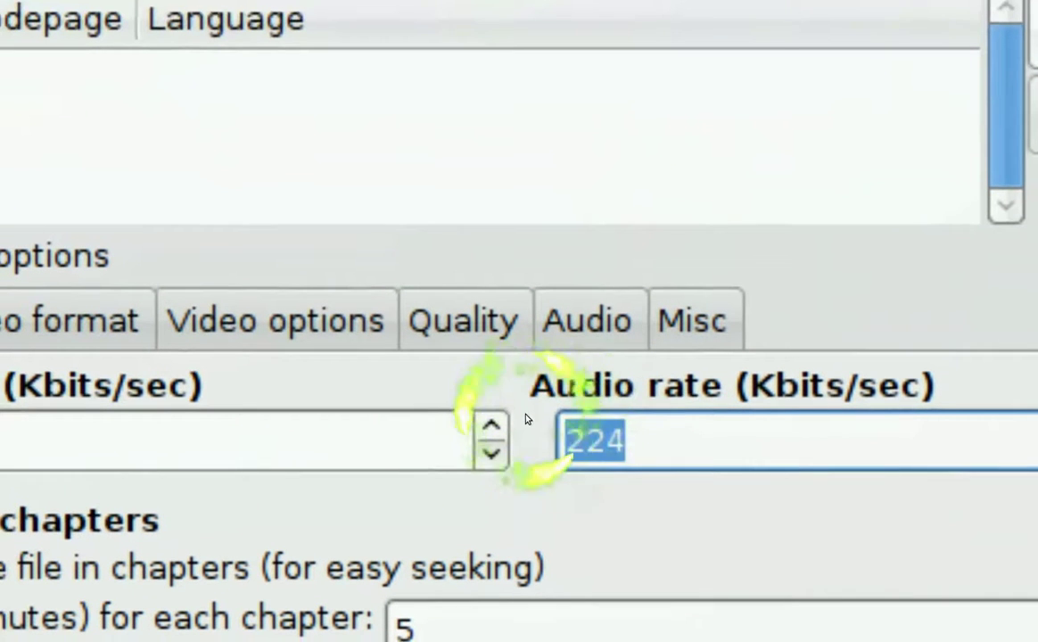
pyautogui.write('128')
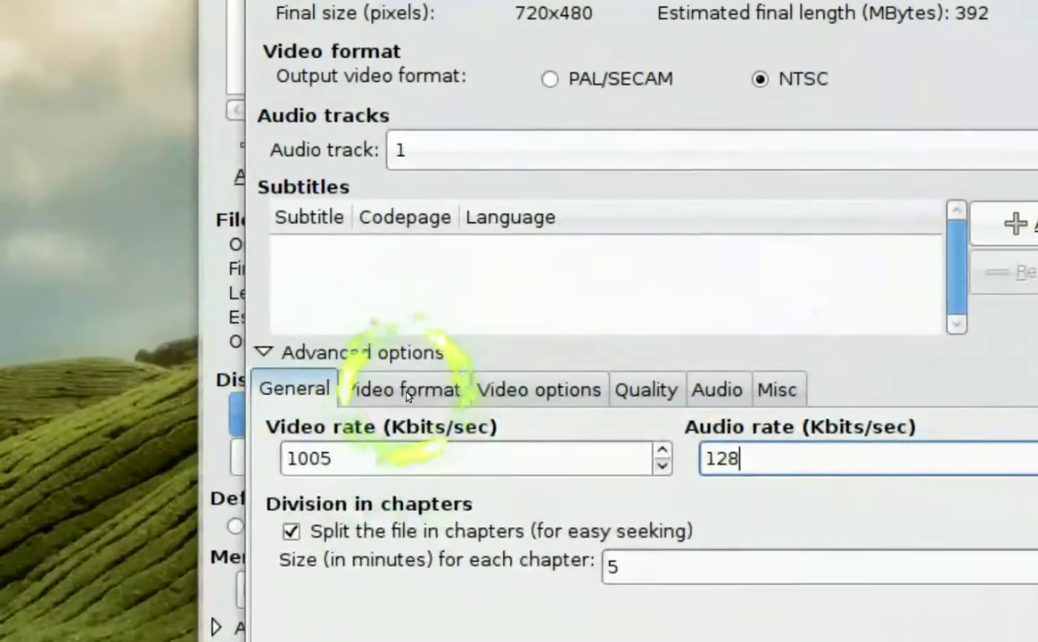
pyautogui.click(406, 390)
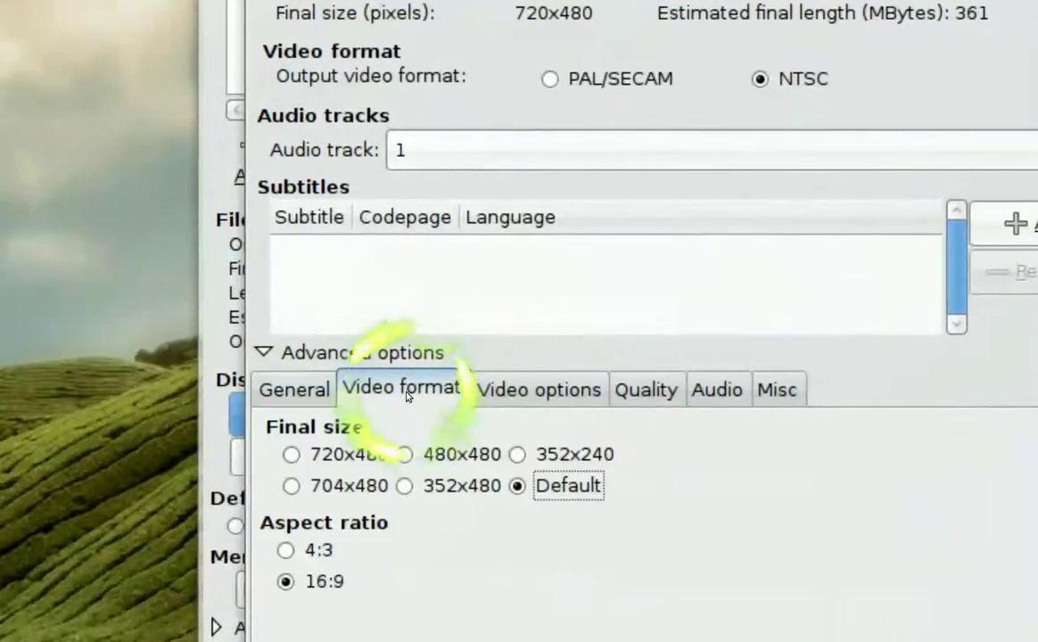
pyautogui.click(295, 390)
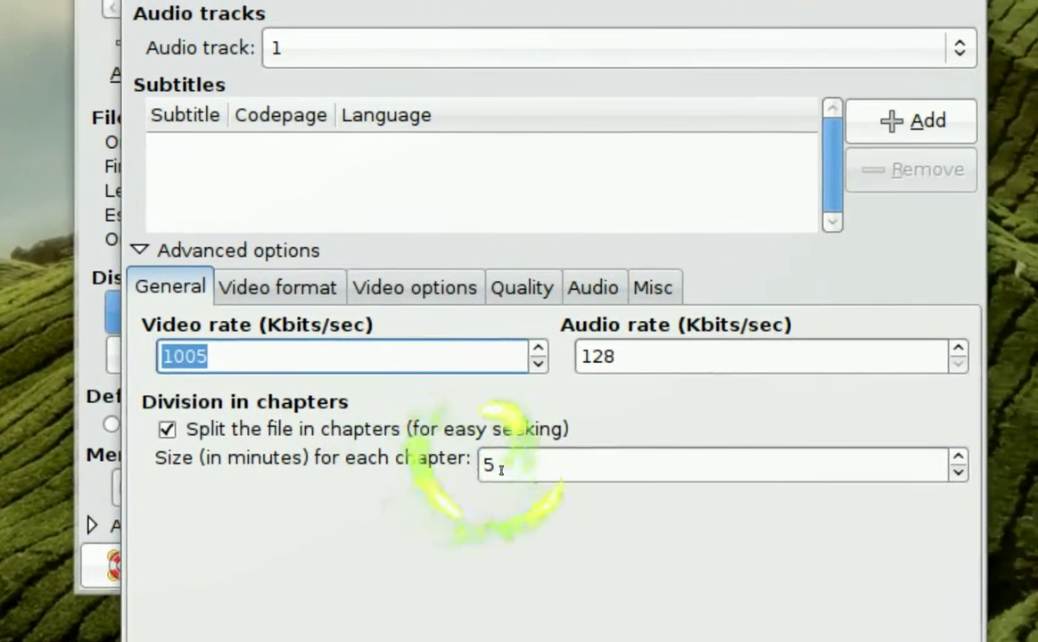
pyautogui.click(501, 471)
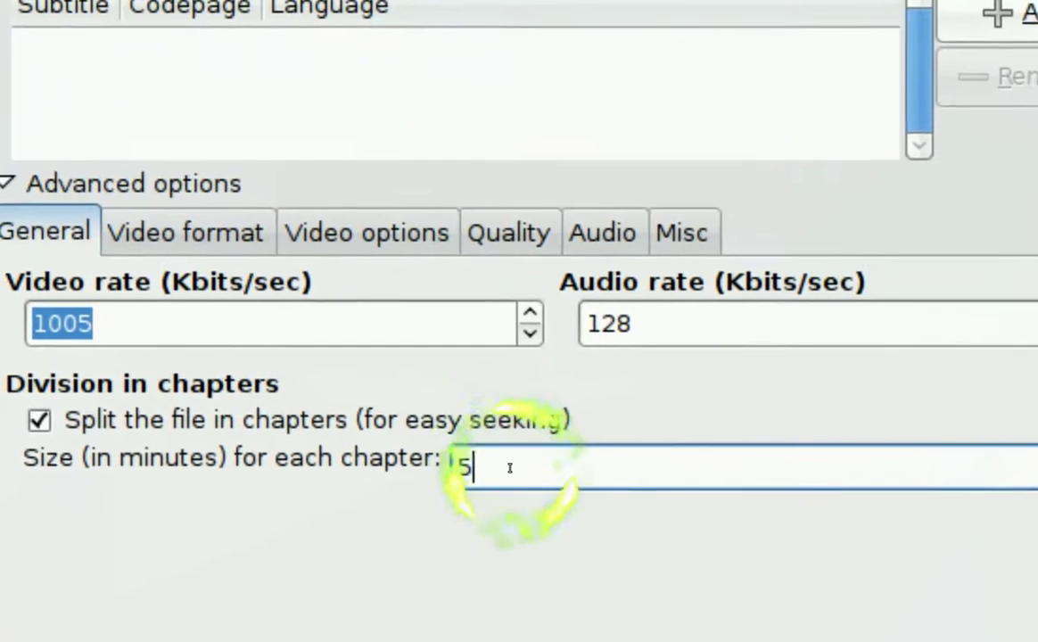
pyautogui.doubleClick(505, 467)
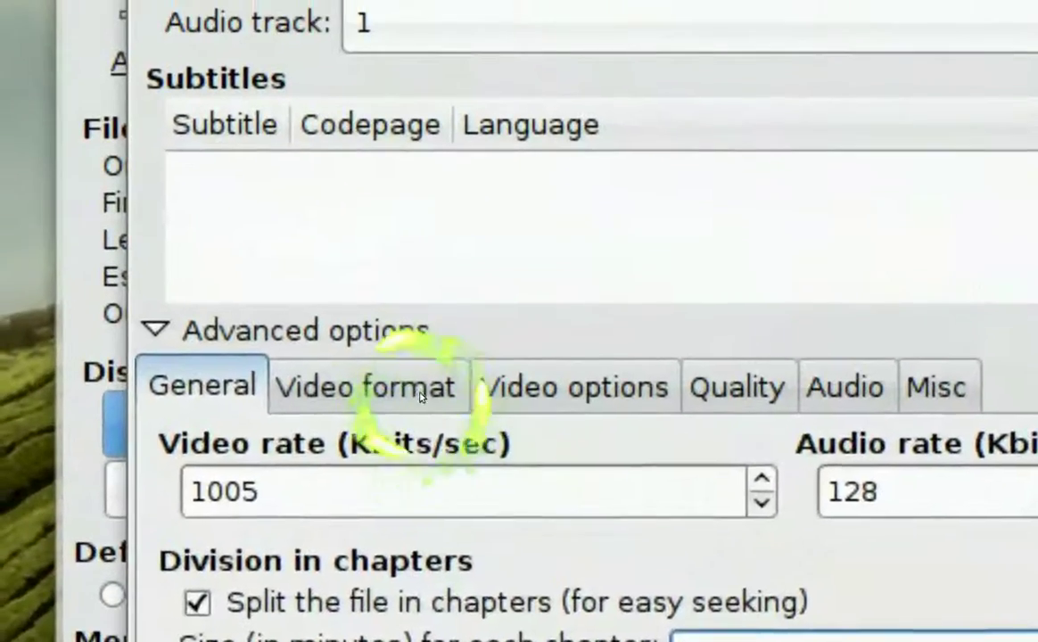
# Step: Review the Video format, Video options, Quality, Audio and Misc settings for the Prison Break file
pyautogui.click(390, 377)
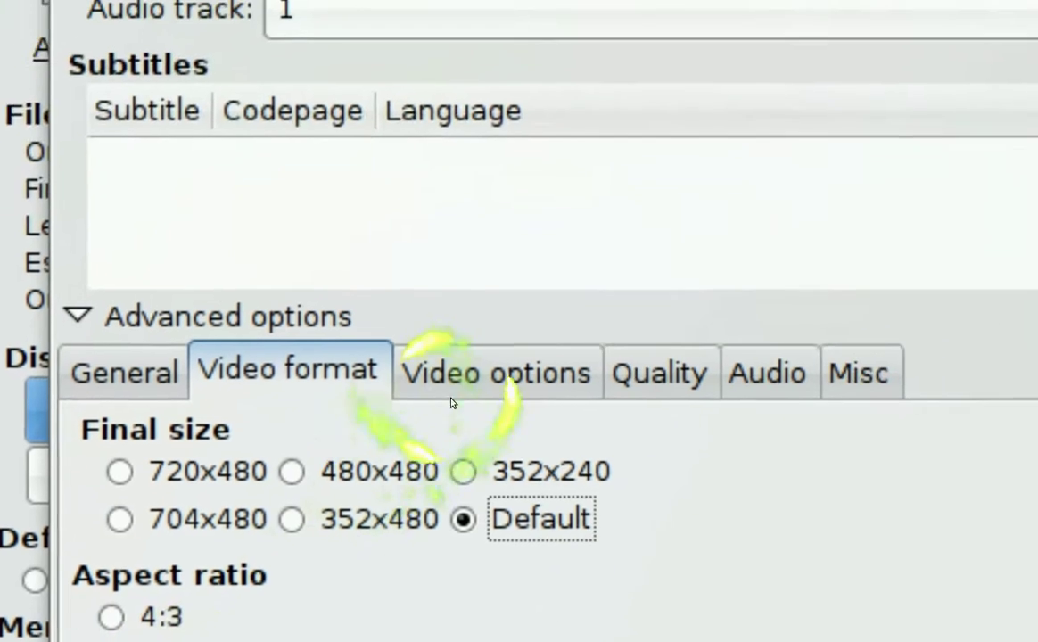
pyautogui.click(644, 176)
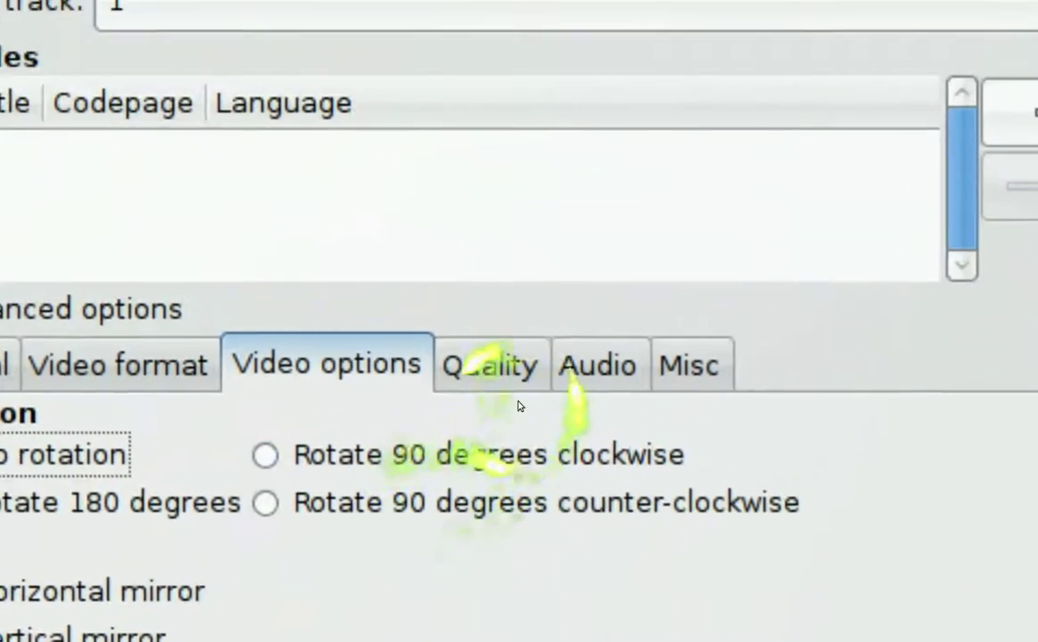
pyautogui.click(585, 262)
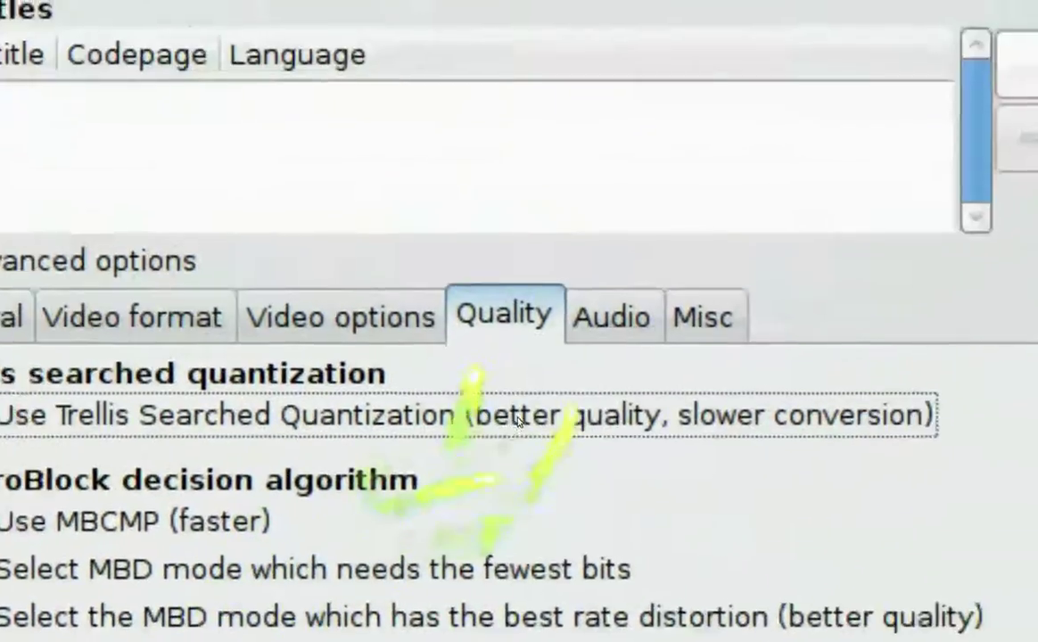
pyautogui.click(803, 149)
pyautogui.click(894, 149)
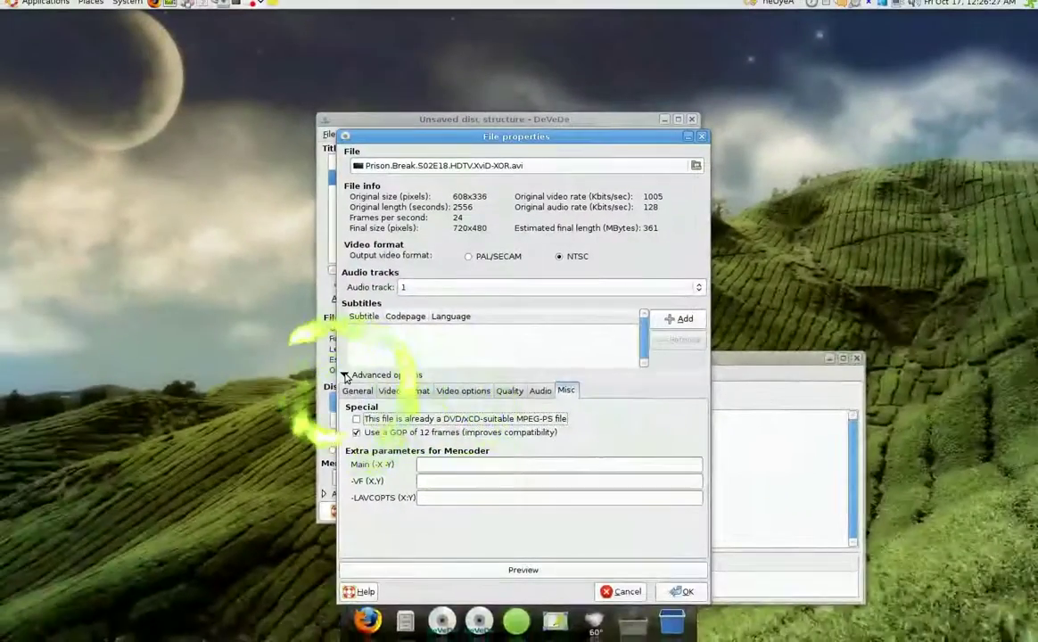
# Step: Accept the Prison Break file properties with advanced options collapsed and no subtitle added
pyautogui.click(345, 375)
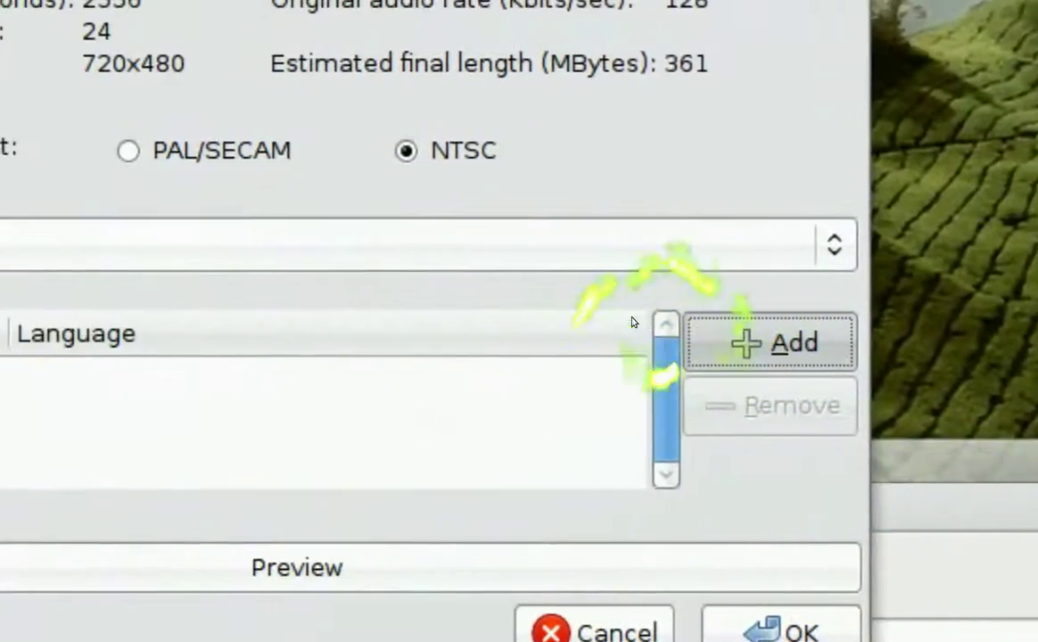
pyautogui.click(767, 341)
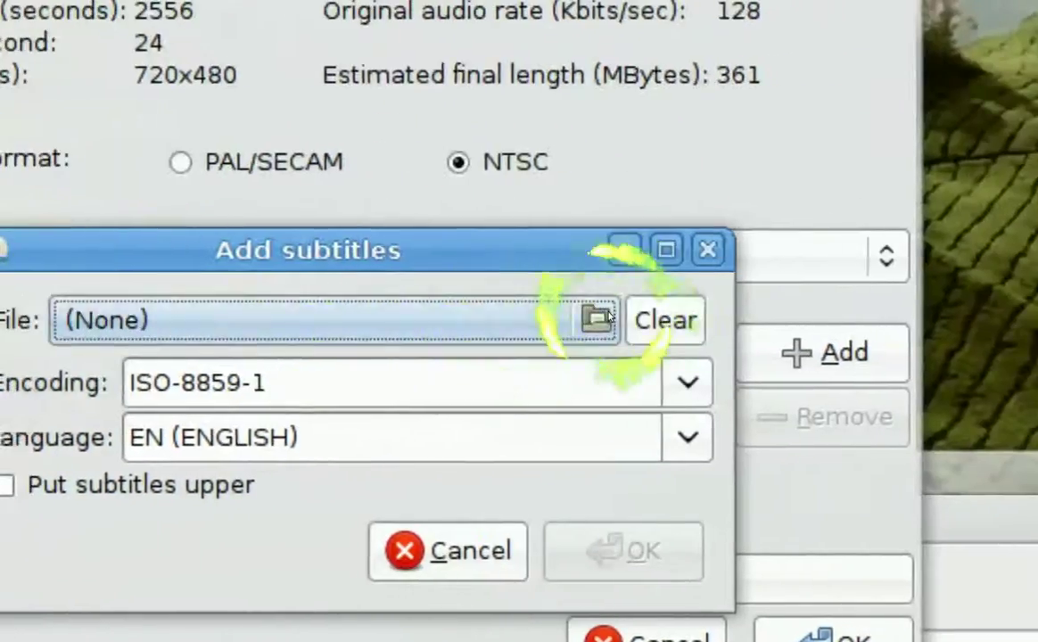
pyautogui.click(606, 317)
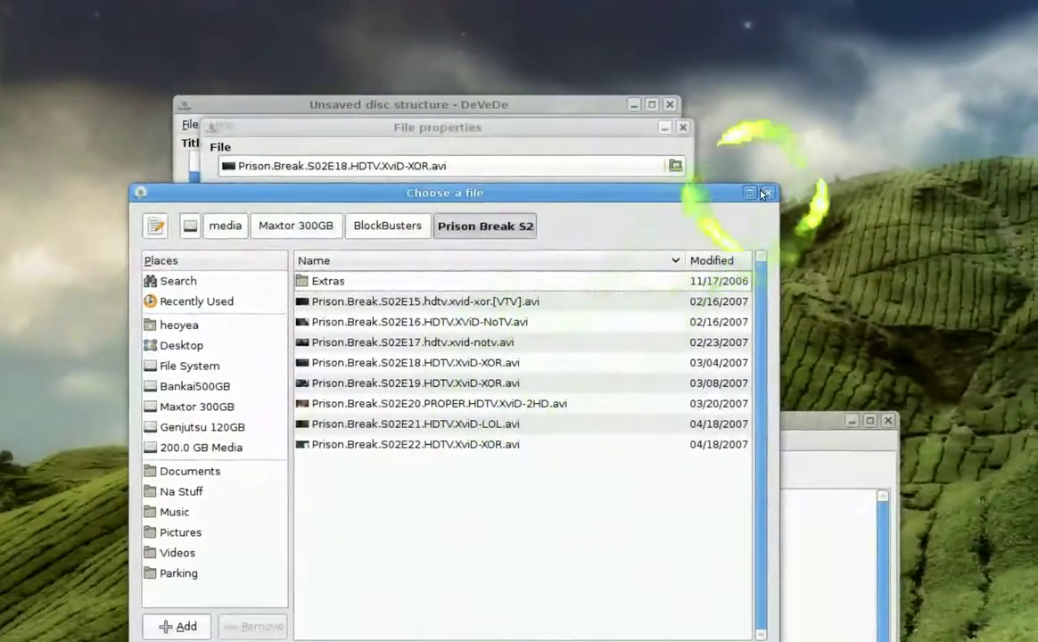
pyautogui.click(766, 194)
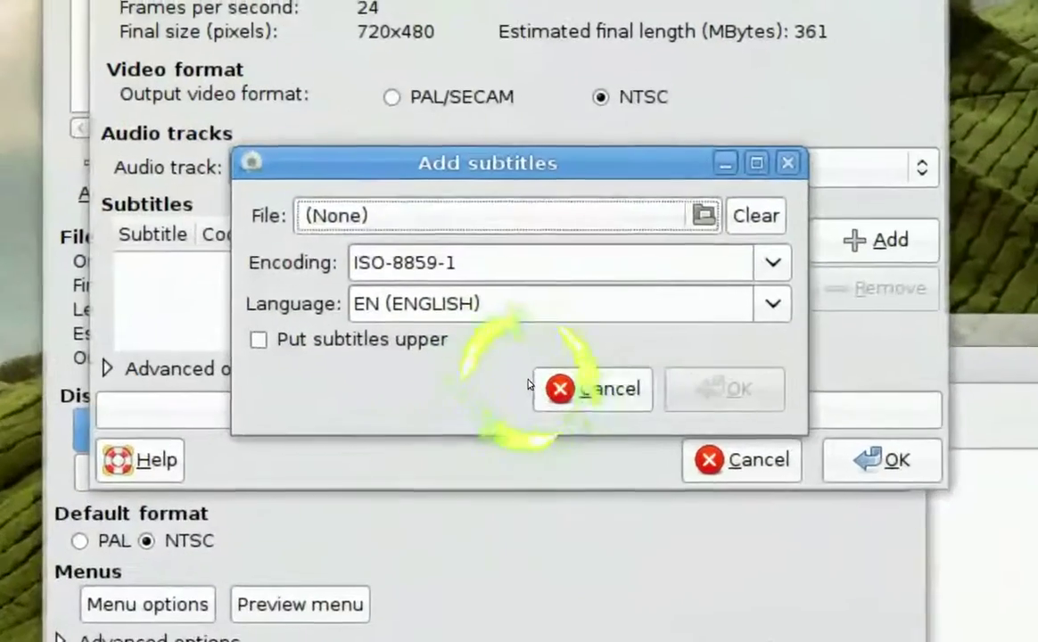
pyautogui.click(545, 384)
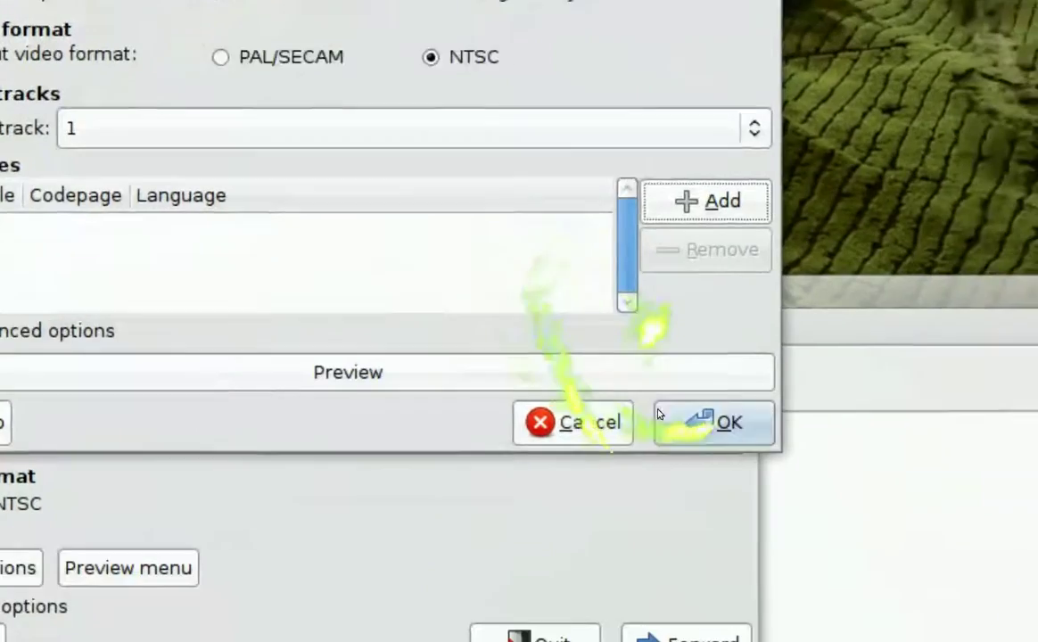
pyautogui.click(660, 415)
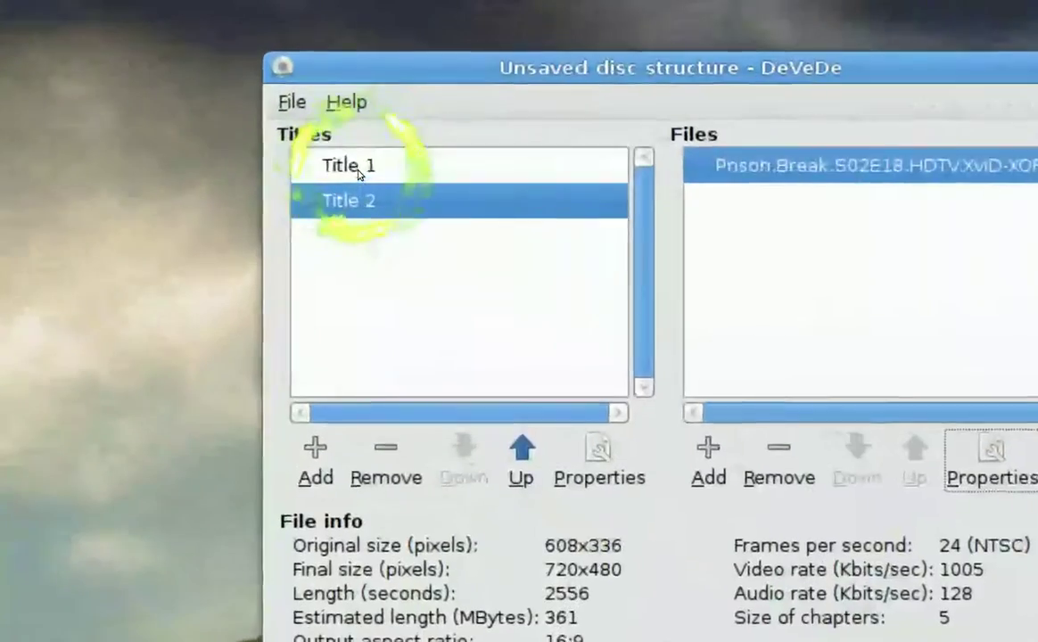
# Step: Rename the first title from 'Title 1' to 'Bleach'
pyautogui.click(357, 171)
pyautogui.click(356, 186)
pyautogui.click(331, 153)
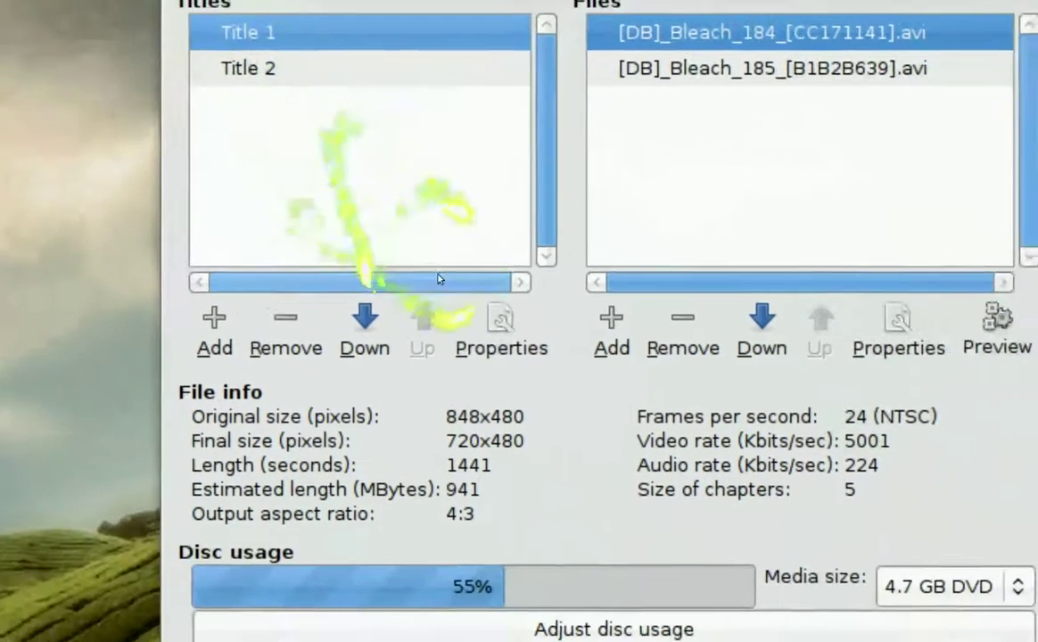
pyautogui.click(605, 425)
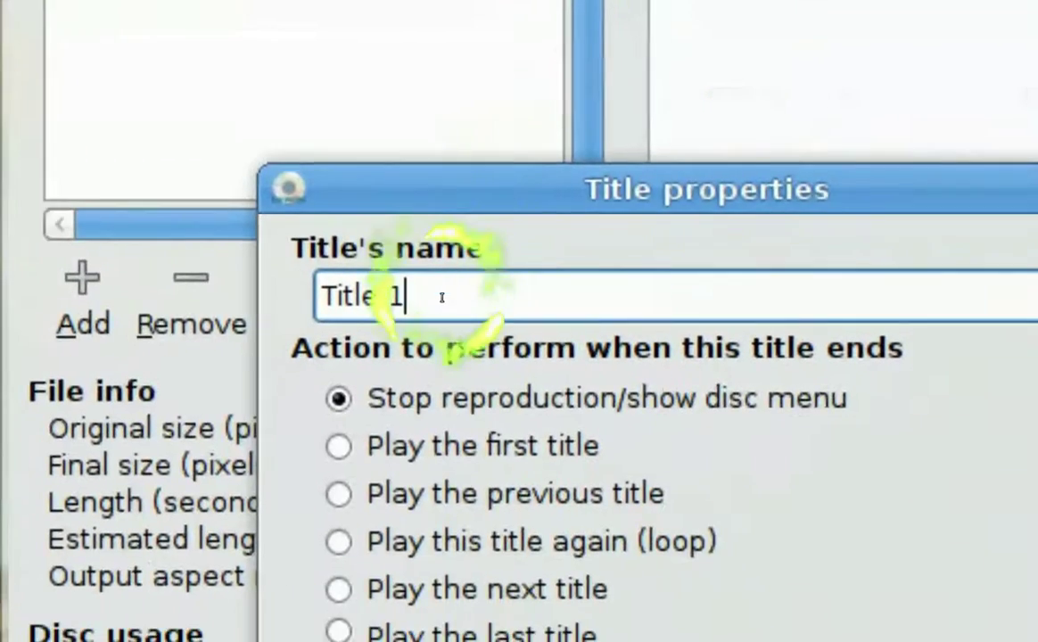
pyautogui.moveTo(451, 323); pyautogui.dragTo(287, 305)
pyautogui.write('Bleach')
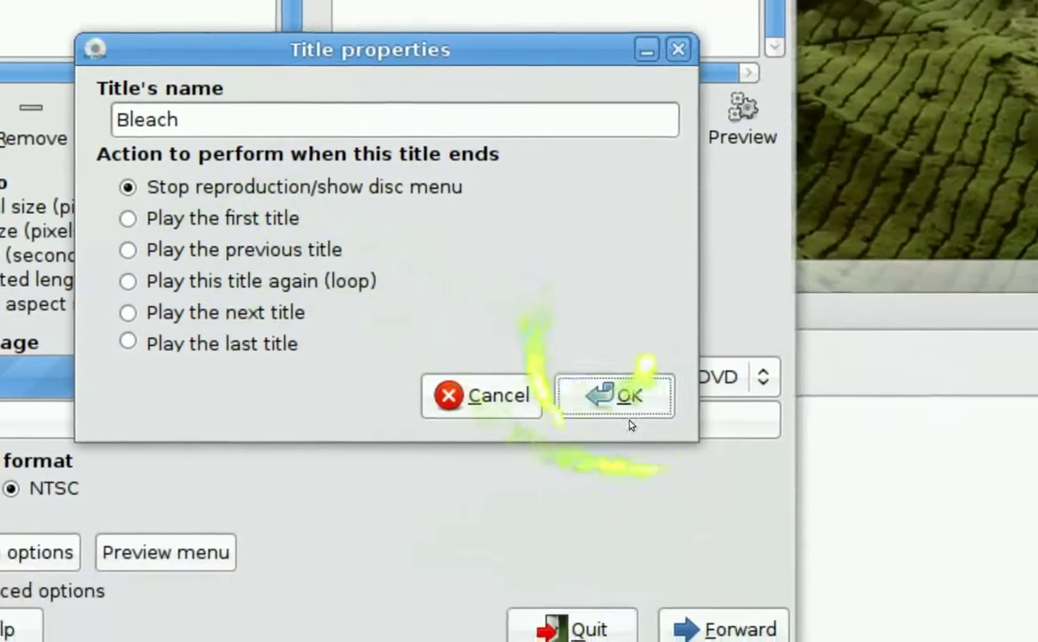
pyautogui.click(631, 417)
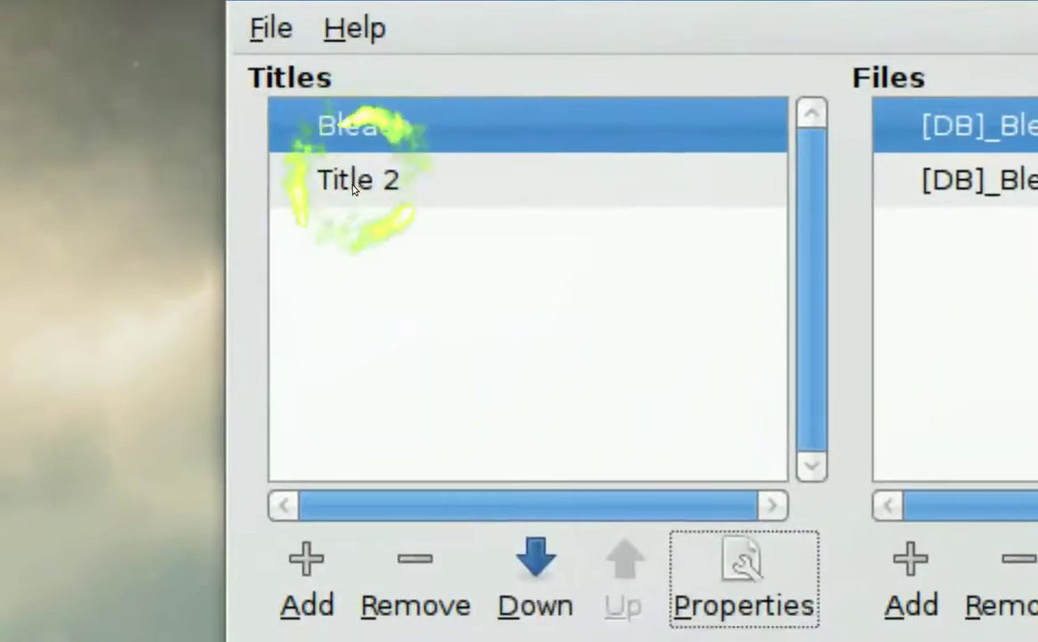
# Step: Rename the second title to 'PB'
pyautogui.click(354, 183)
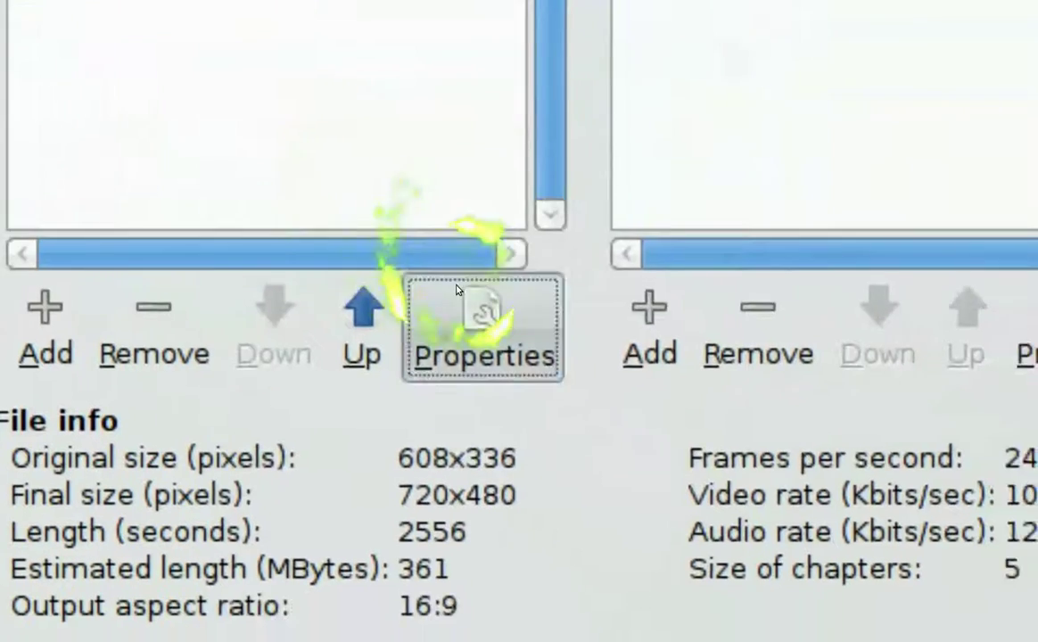
pyautogui.click(457, 290)
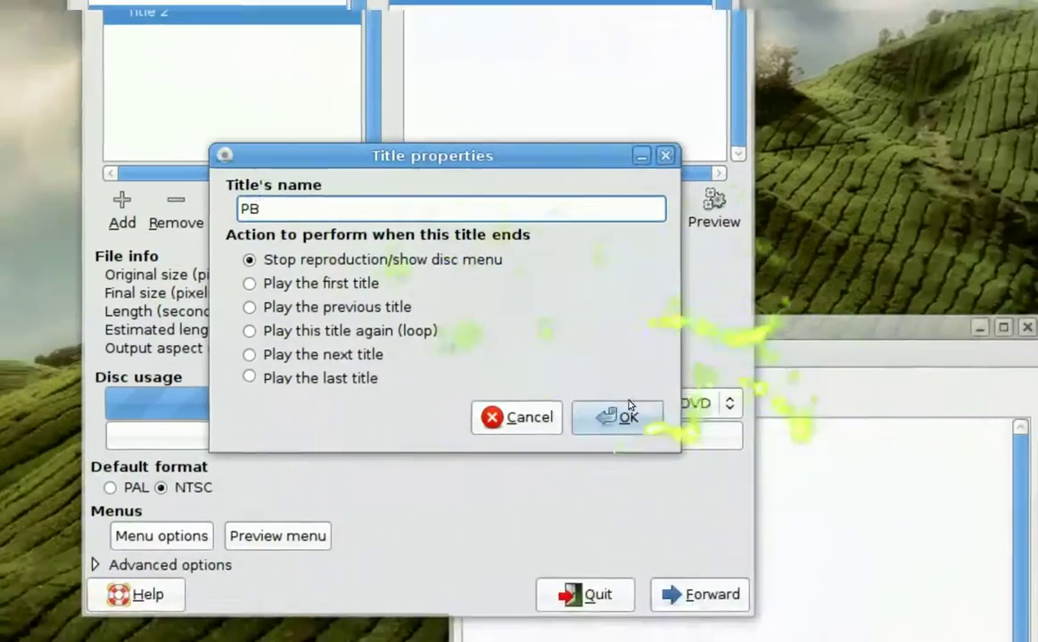
pyautogui.click(752, 514)
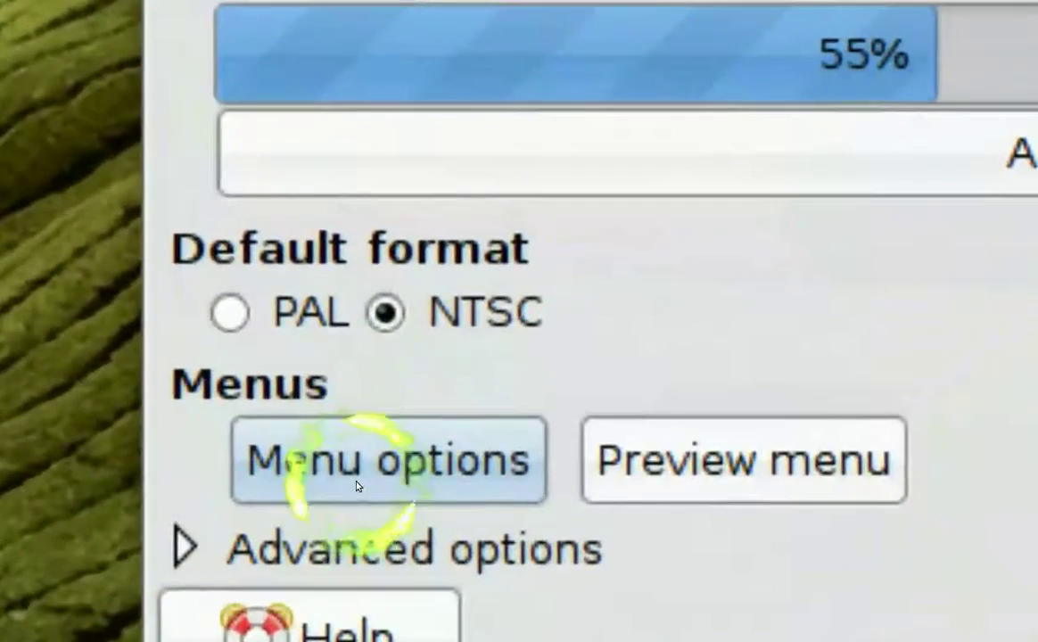
# Step: Title the disc menu 'TV Shows' and preview it twice to confirm Bleach and PB
pyautogui.click(356, 486)
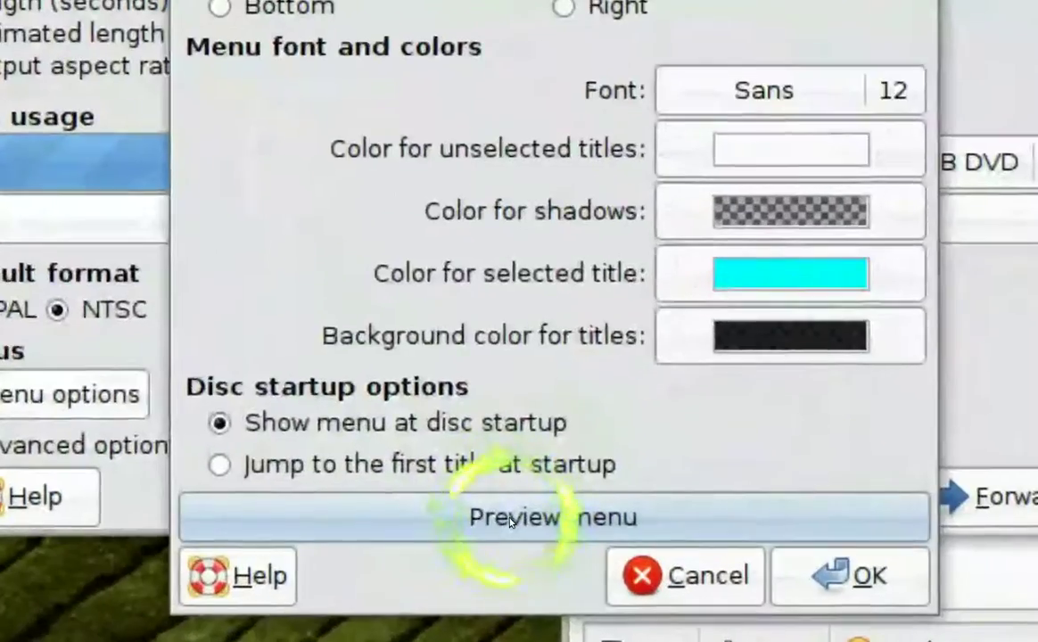
pyautogui.click(510, 520)
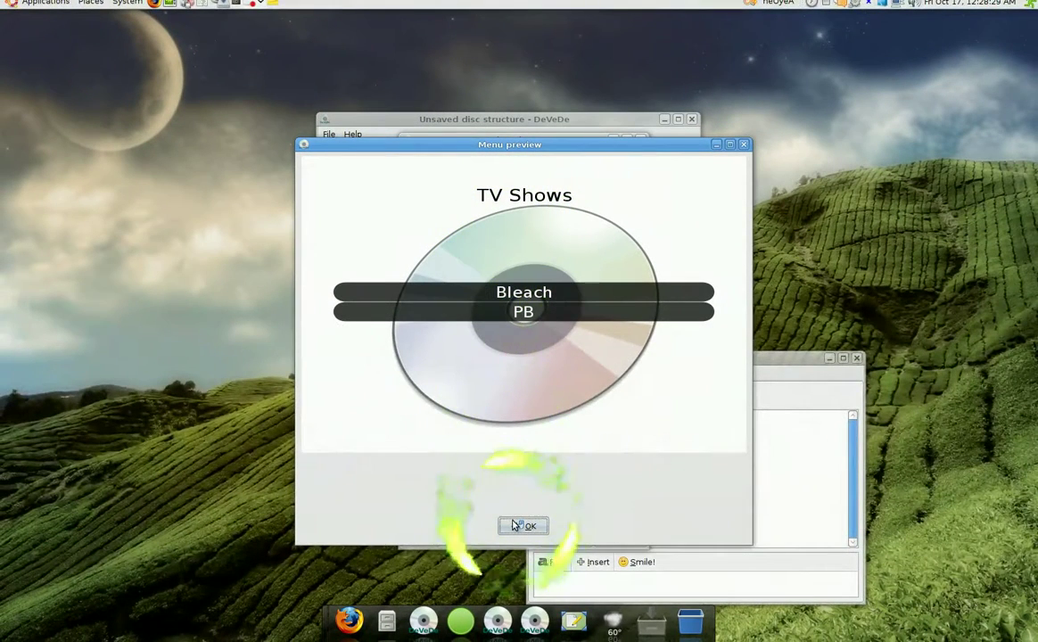
pyautogui.click(515, 525)
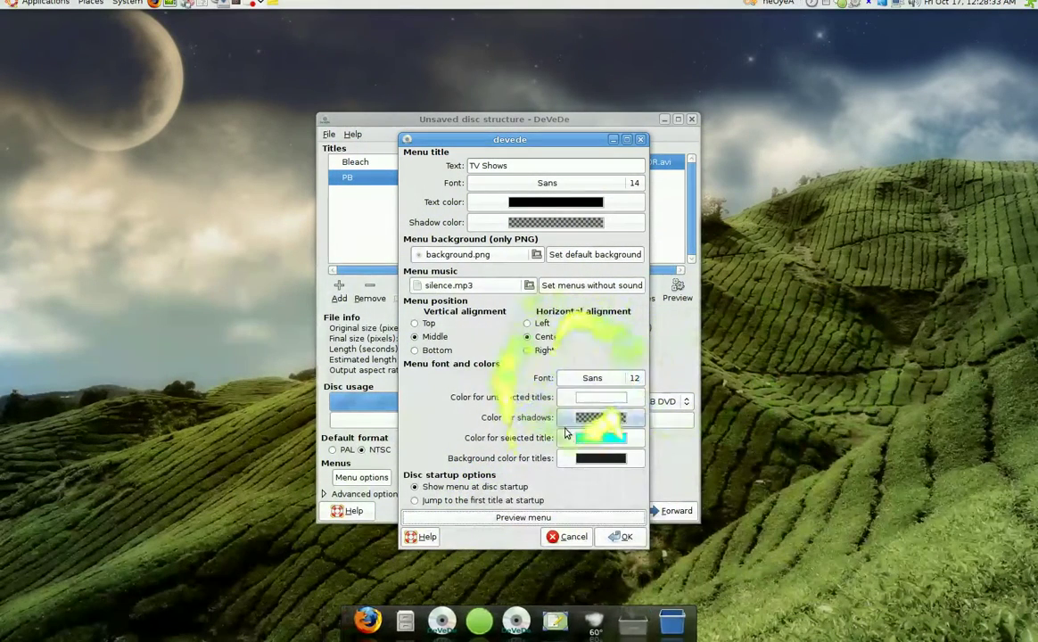
pyautogui.click(619, 536)
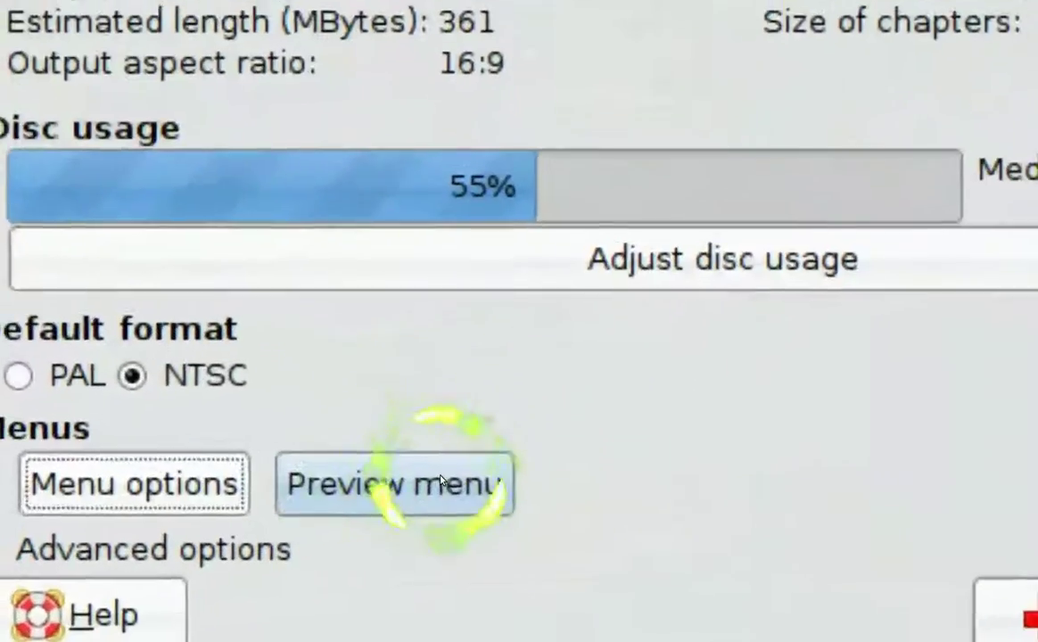
pyautogui.click(441, 480)
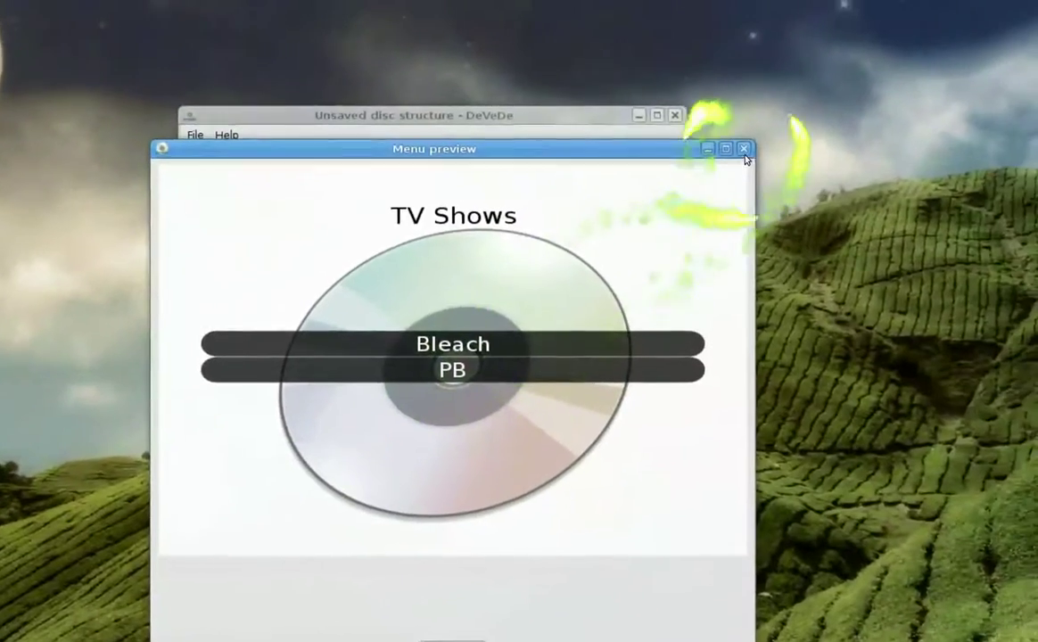
pyautogui.click(744, 152)
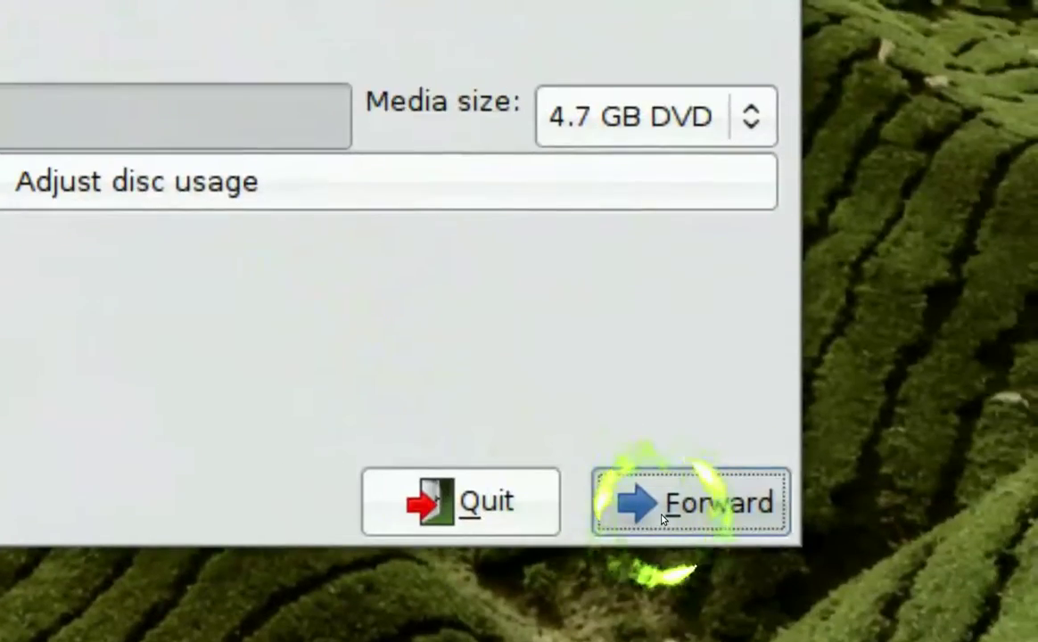
# Step: Start building the DVD image named 'movie', saved to the home folder
pyautogui.click(663, 520)
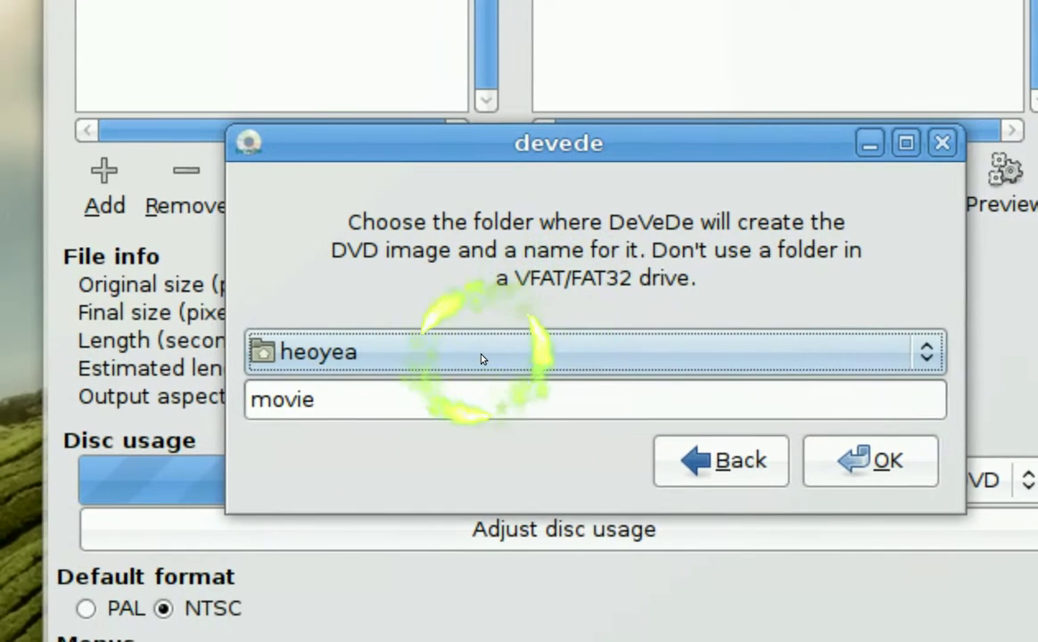
pyautogui.click(405, 404)
pyautogui.click(482, 358)
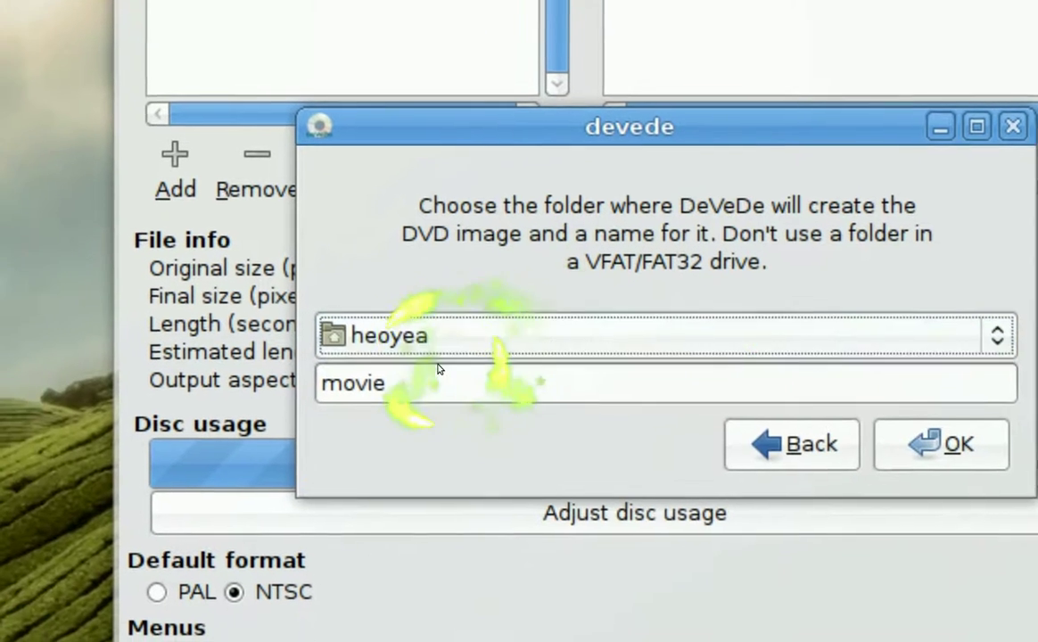
pyautogui.click(355, 399)
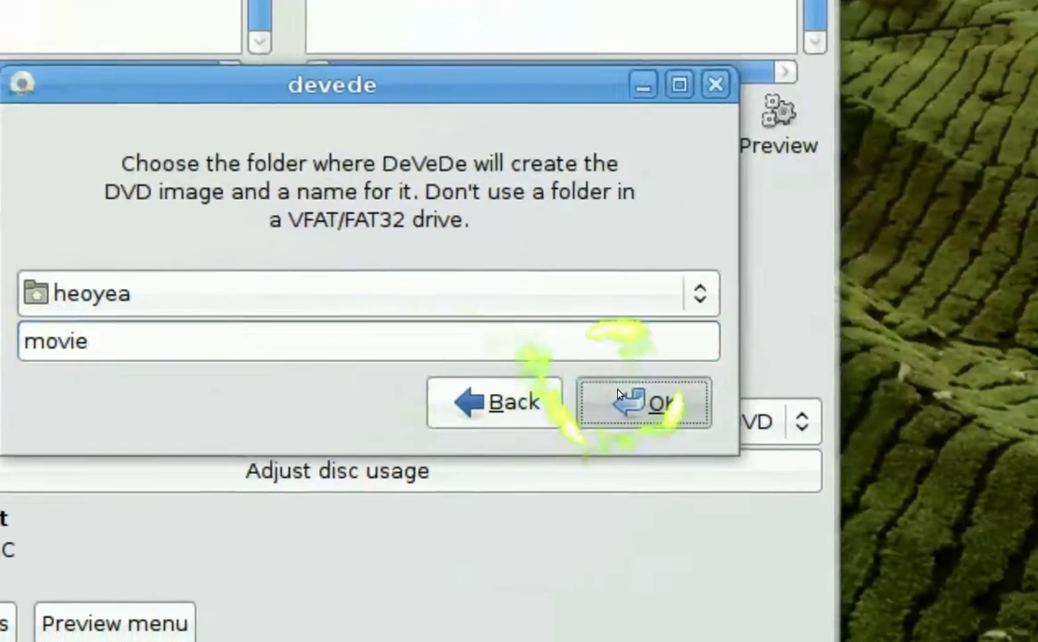
pyautogui.click(931, 417)
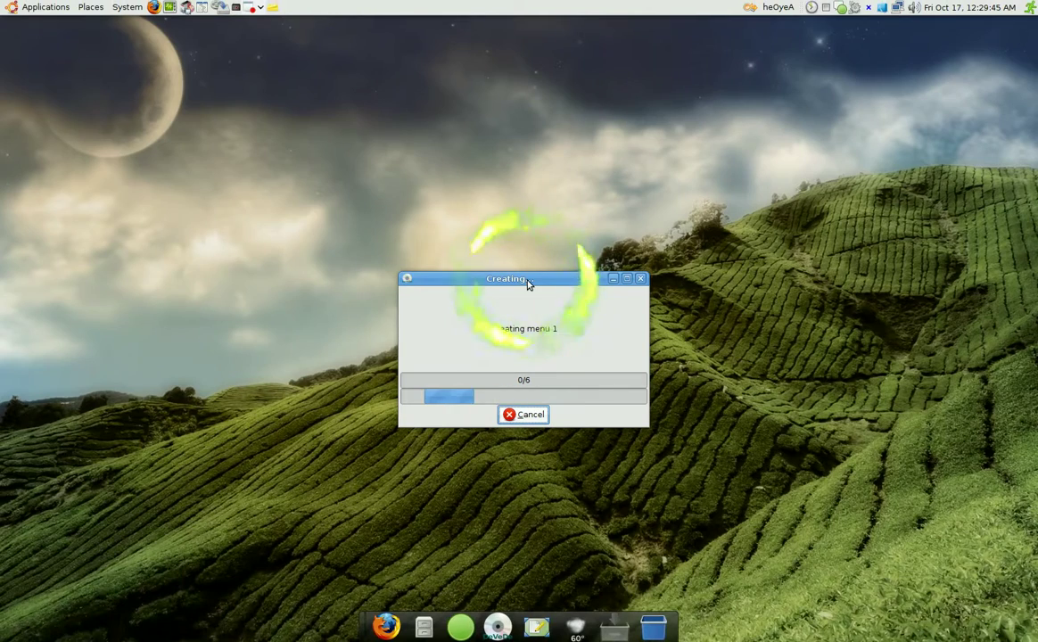
# Step: Open the desktop's Places menu while the image build runs
pyautogui.click(90, 8)
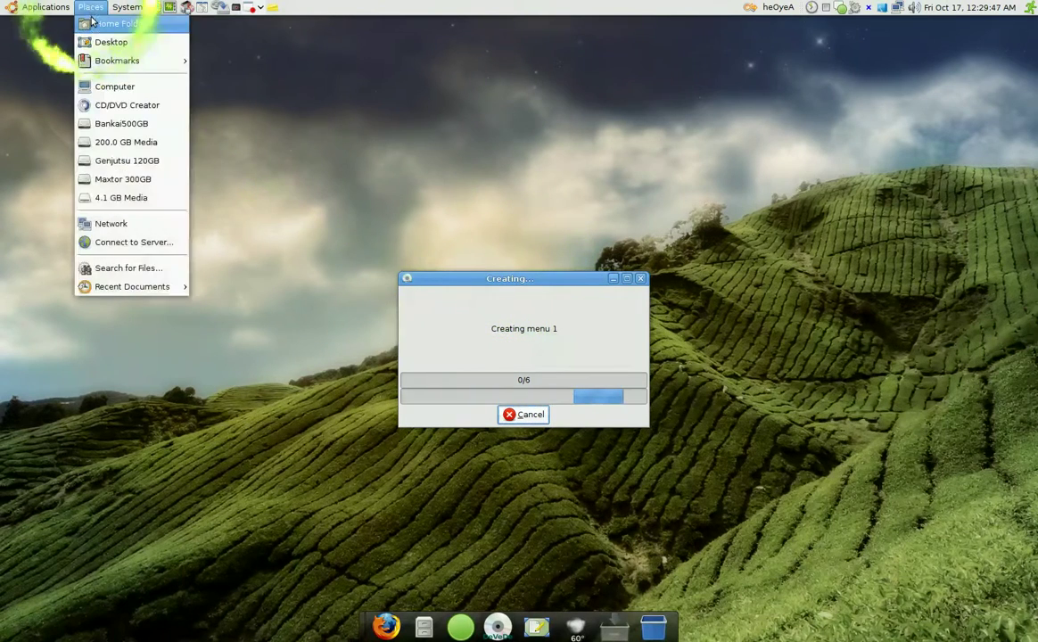
# Step: Check movie44.iso's size in the home folder, then minimize the file browser
pyautogui.click(92, 22)
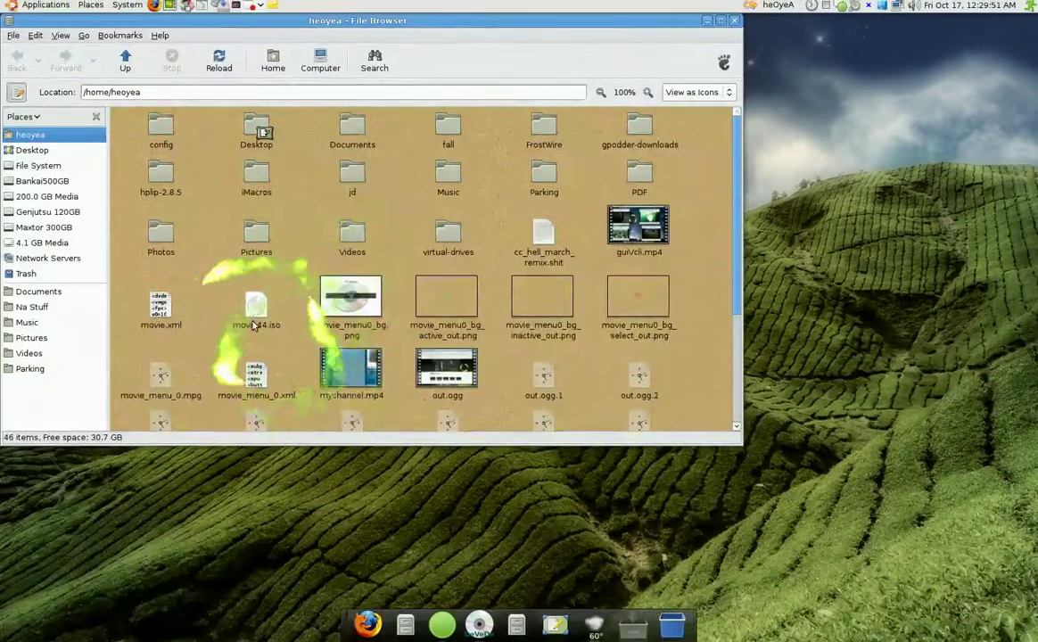
pyautogui.click(254, 311)
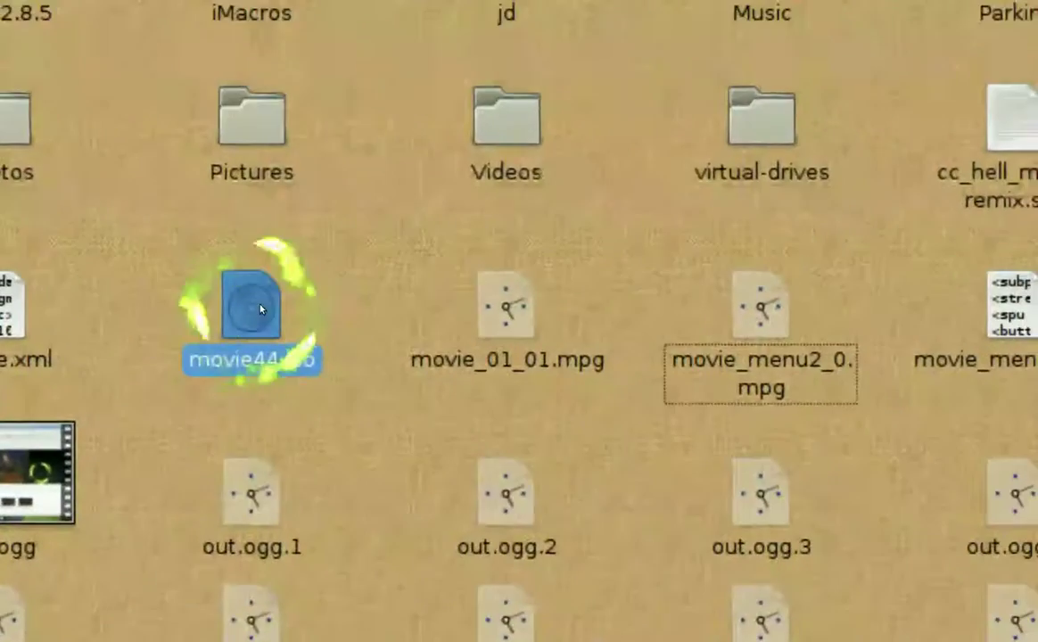
pyautogui.click(162, 328)
pyautogui.click(241, 314)
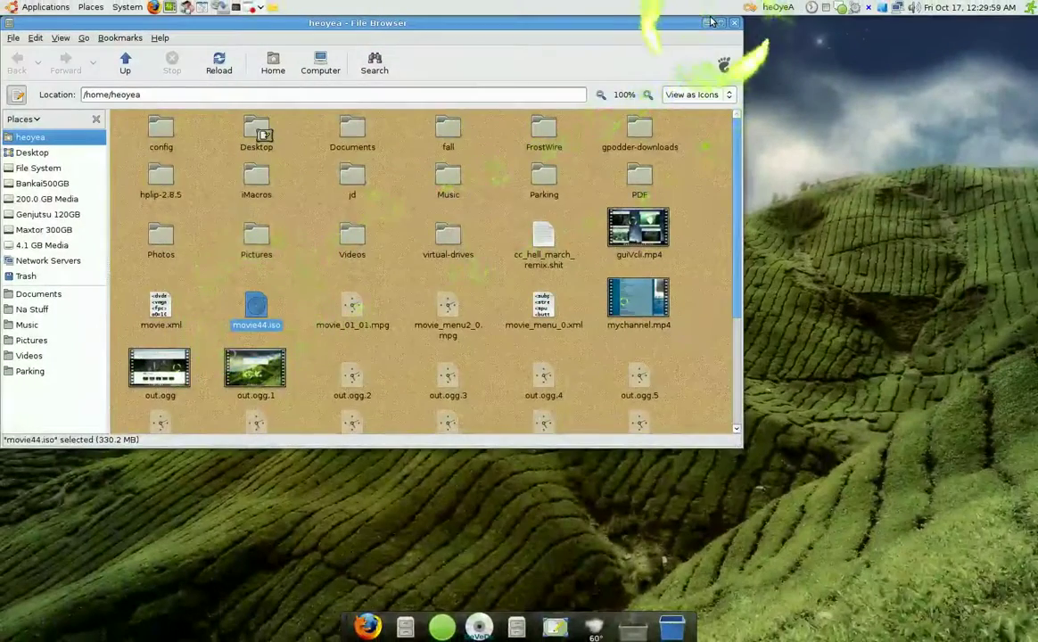
pyautogui.click(709, 21)
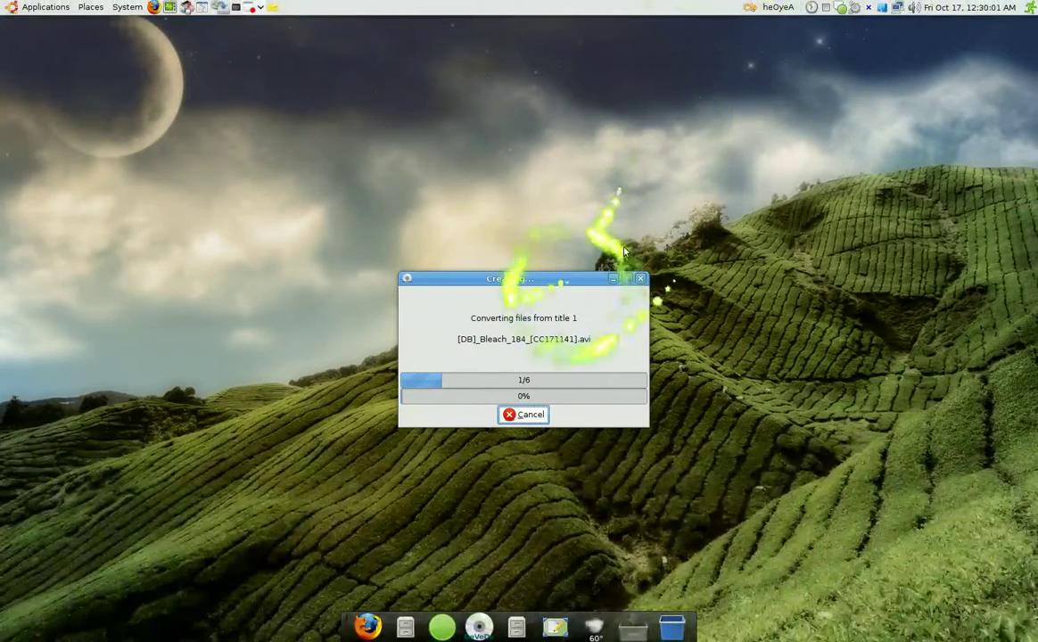